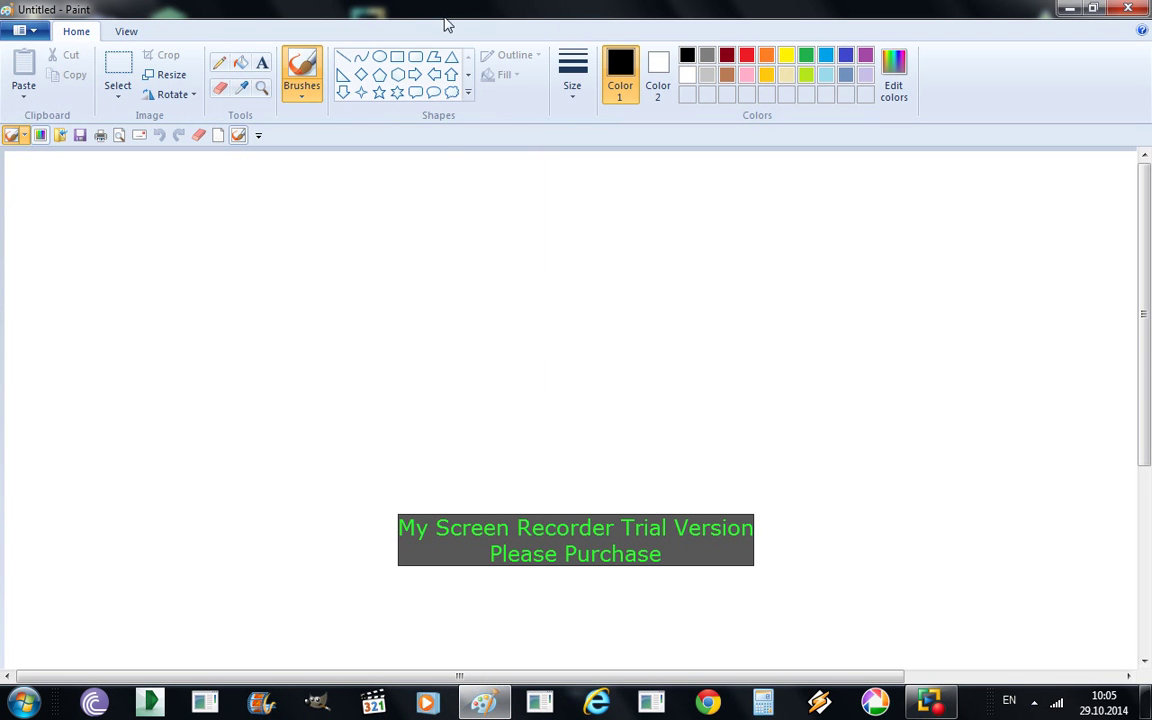
# Step: Draw a black freehand squiggle across the canvas with the Pencil
pyautogui.click(222, 66)
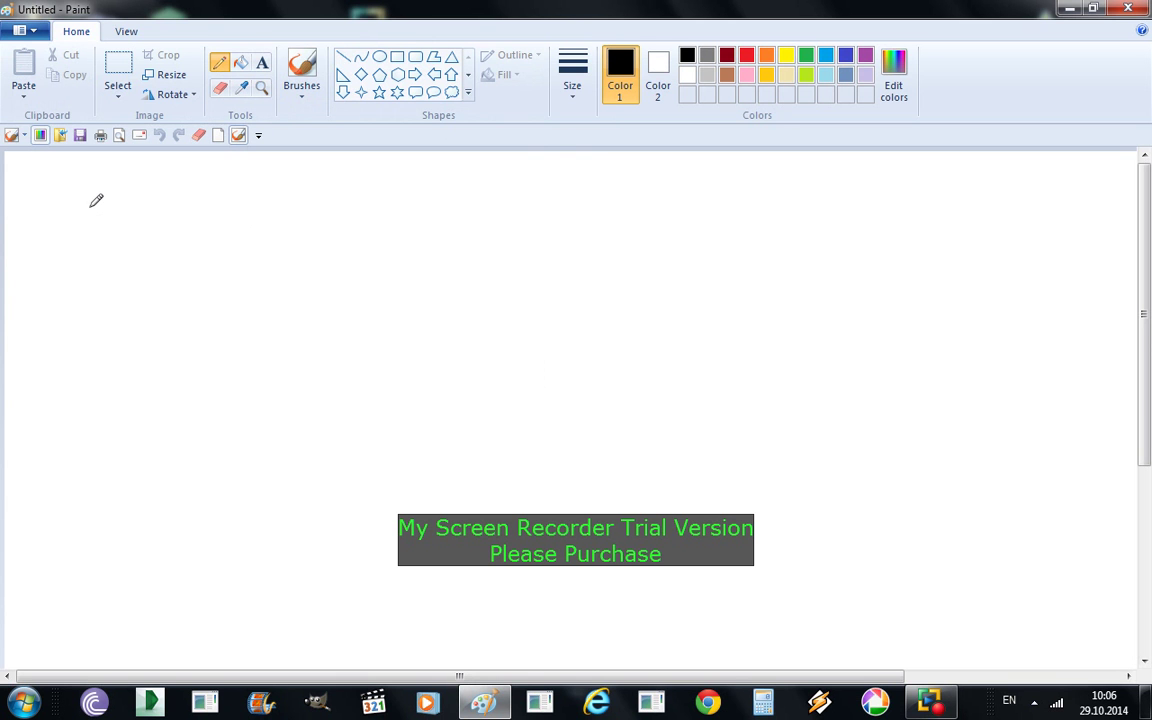
pyautogui.moveTo(74, 217)
pyautogui.mouseDown()
pyautogui.moveTo(170, 319)
pyautogui.moveTo(306, 419)
pyautogui.moveTo(370, 489)
pyautogui.moveTo(368, 445)
pyautogui.moveTo(500, 512)
pyautogui.moveTo(648, 528)
pyautogui.mouseUp()
pyautogui.moveTo(648, 480)
pyautogui.mouseDown()
pyautogui.moveTo(714, 420)
pyautogui.moveTo(634, 238)
pyautogui.mouseUp()
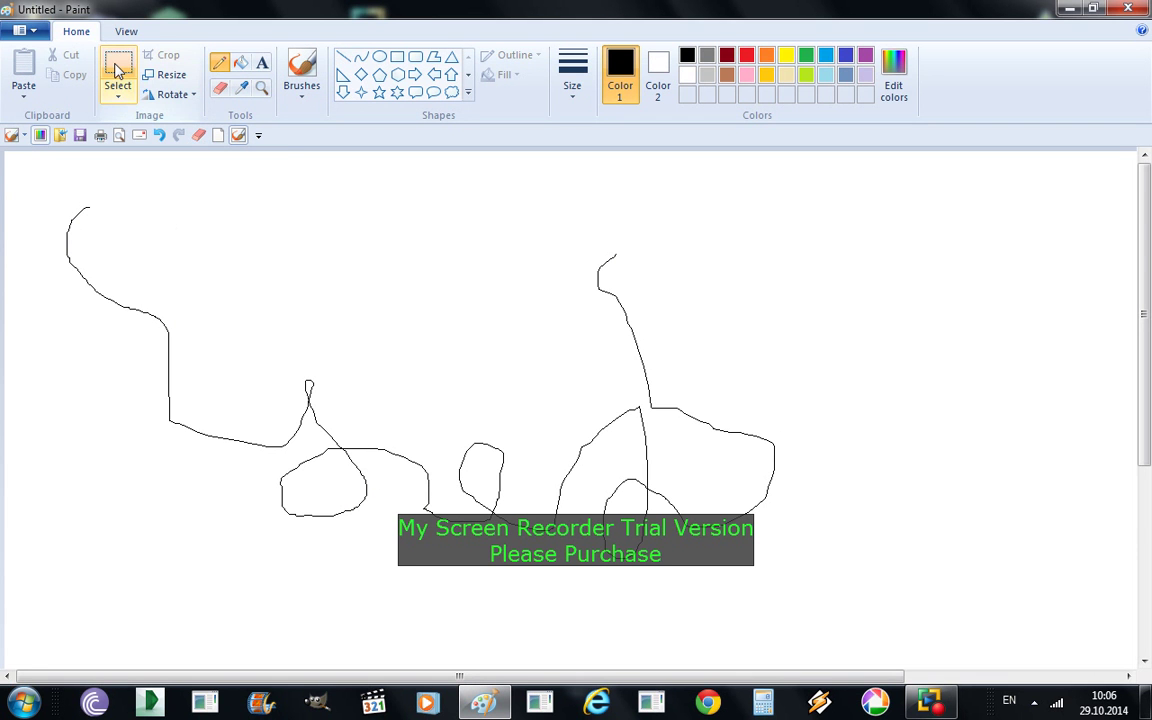
# Step: Select the rectangular area around the squiggle and delete it
pyautogui.click(117, 72)
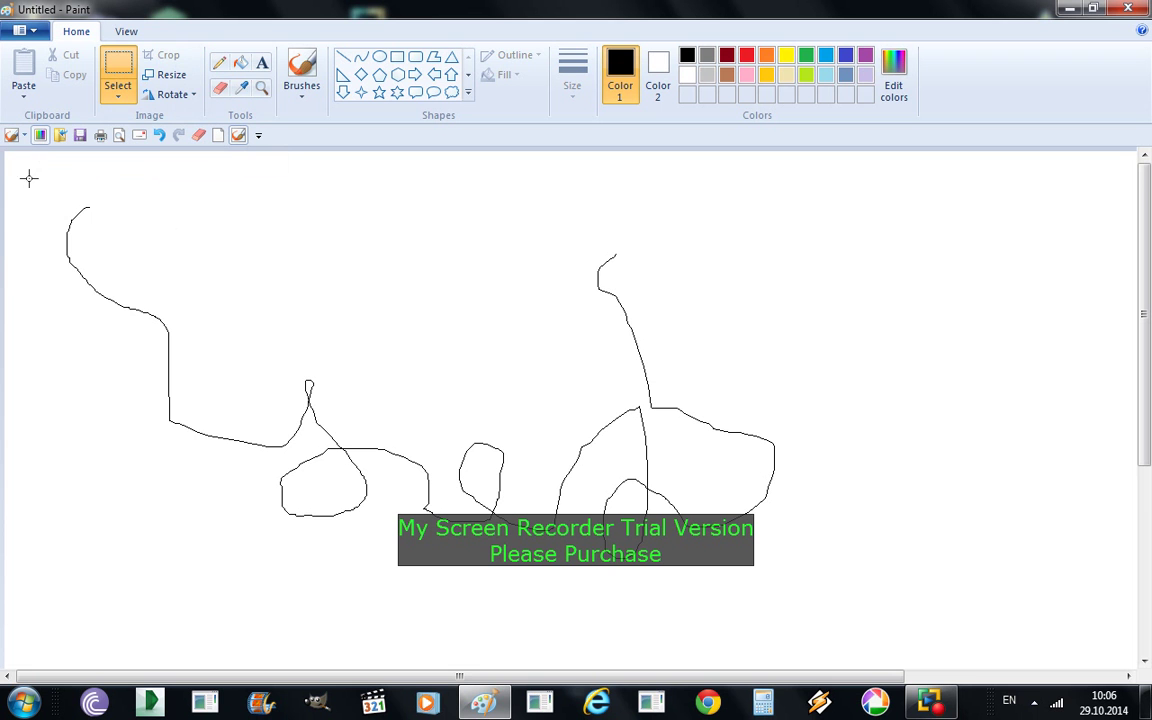
pyautogui.moveTo(59, 182); pyautogui.dragTo(846, 579)
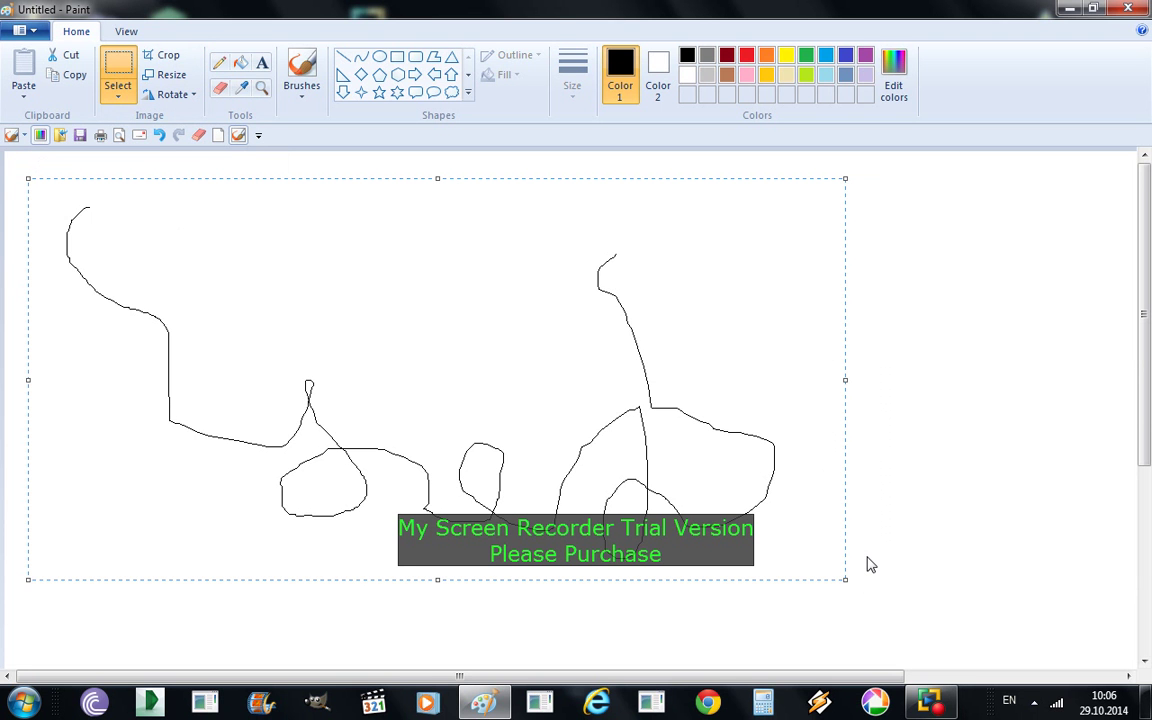
pyautogui.press('Delete')
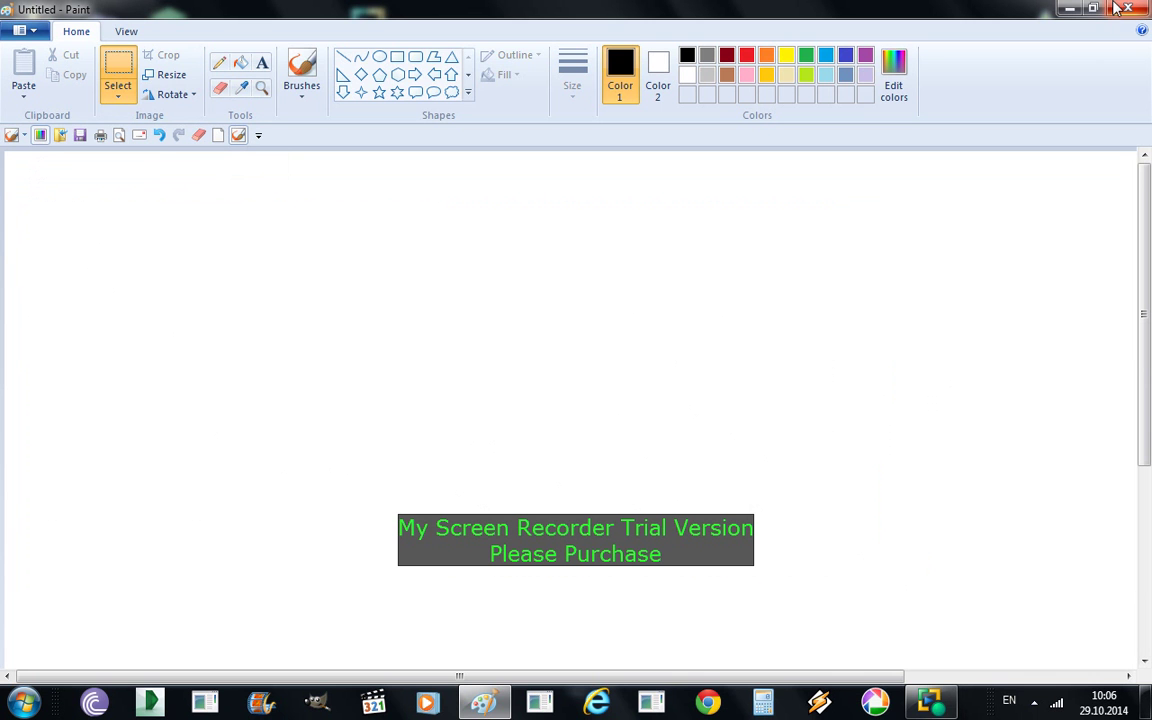
# Step: Draw a looping freehand line with the Pencil and rub out its upper arc and crossing area with the Eraser
pyautogui.moveTo(268, 264)
pyautogui.mouseDown()
pyautogui.moveTo(361, 295)
pyautogui.moveTo(321, 385)
pyautogui.moveTo(297, 340)
pyautogui.moveTo(319, 349)
pyautogui.moveTo(300, 301)
pyautogui.moveTo(478, 290)
pyautogui.moveTo(620, 503)
pyautogui.moveTo(421, 431)
pyautogui.moveTo(302, 313)
pyautogui.moveTo(315, 283)
pyautogui.mouseUp()
pyautogui.click(219, 62)
pyautogui.click(219, 87)
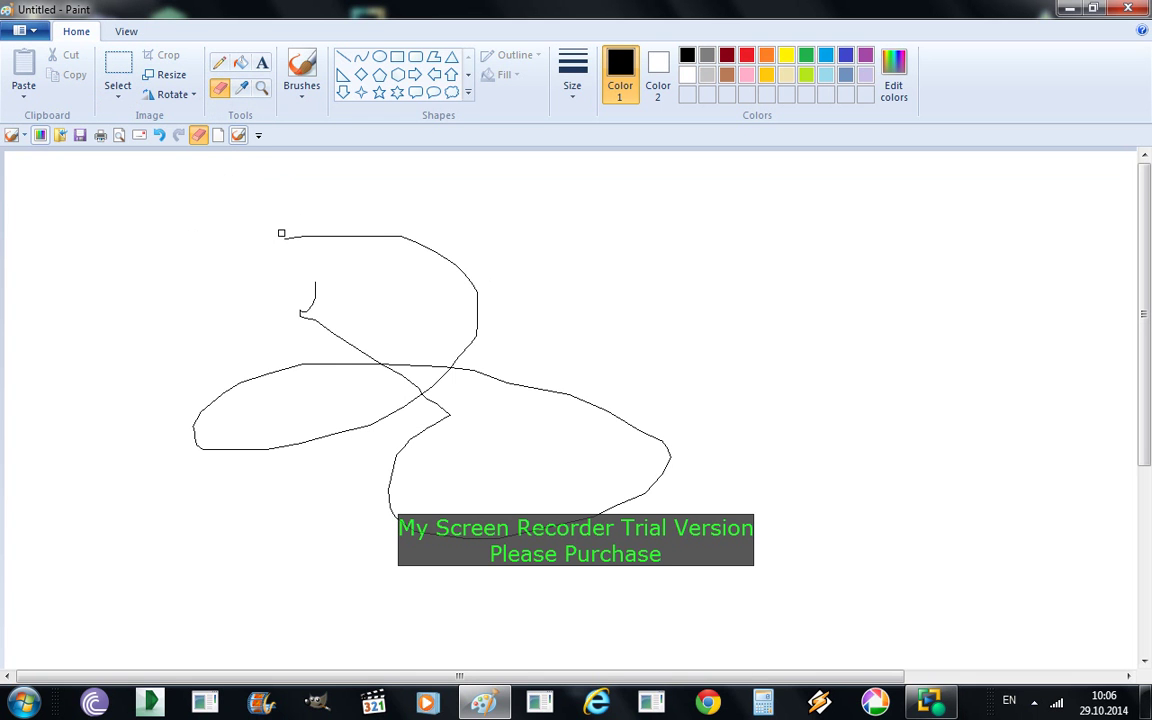
pyautogui.click(577, 97)
pyautogui.click(627, 231)
pyautogui.moveTo(347, 231); pyautogui.dragTo(410, 229)
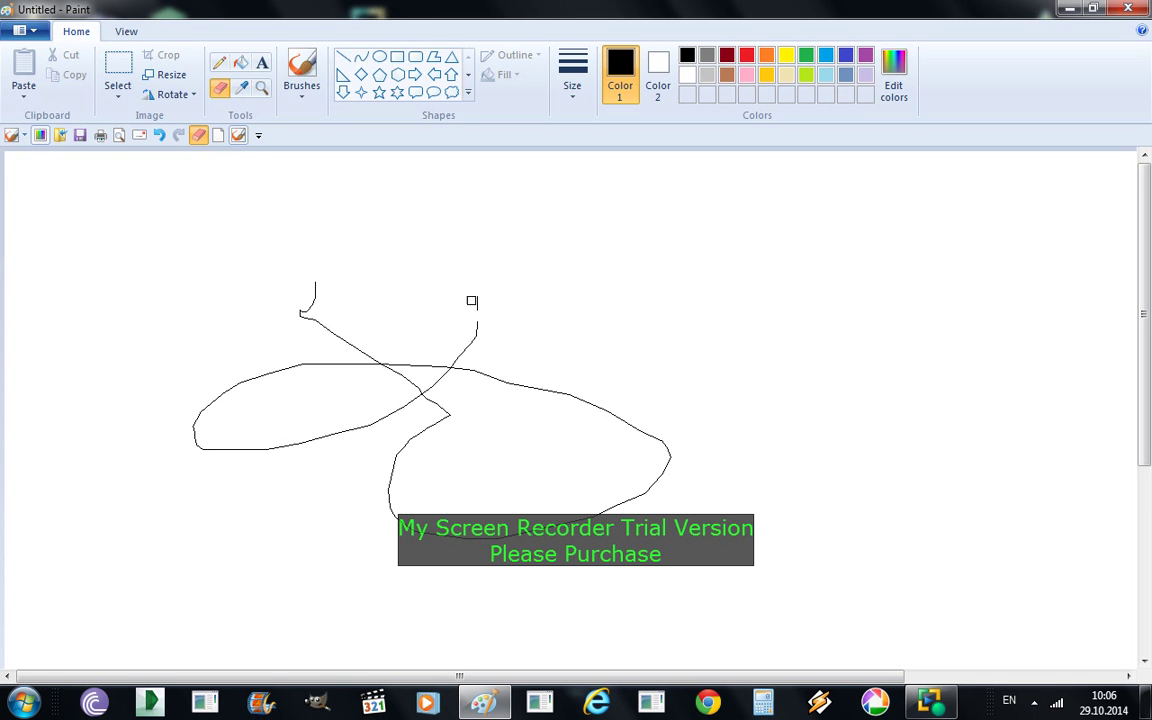
pyautogui.moveTo(471, 340); pyautogui.dragTo(379, 413)
pyautogui.moveTo(445, 353)
pyautogui.mouseDown()
pyautogui.moveTo(280, 458)
pyautogui.moveTo(411, 349)
pyautogui.mouseUp()
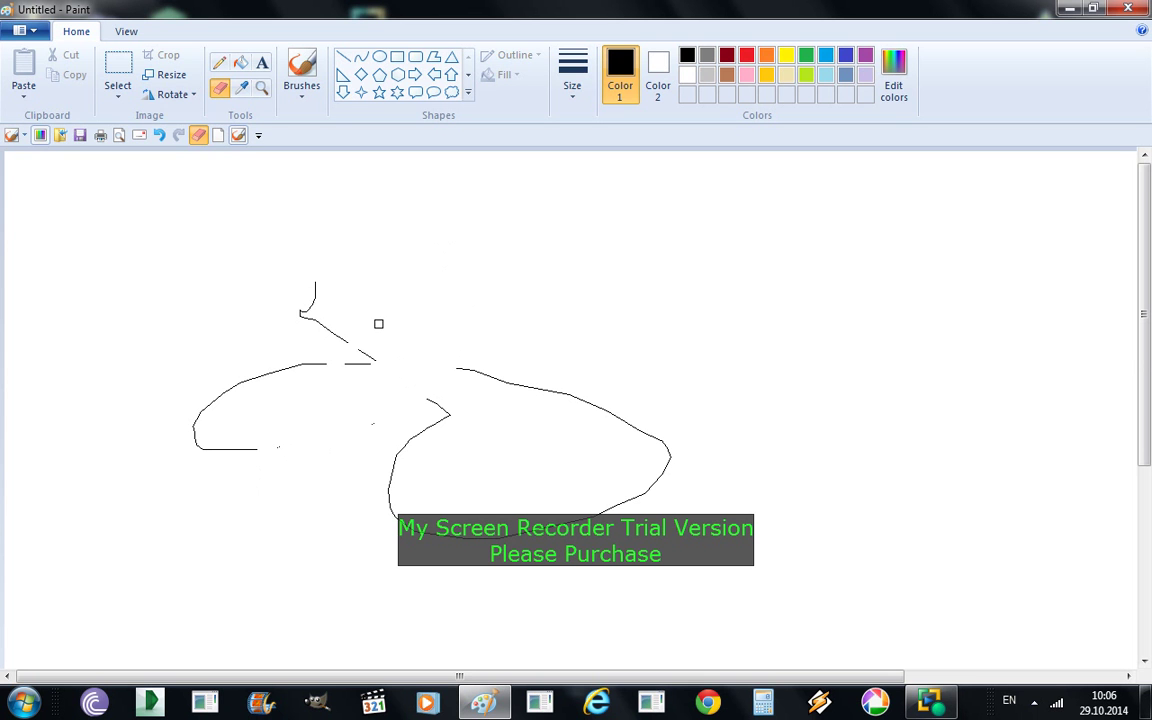
# Step: Select the remaining pieces of the looping line and delete them
pyautogui.click(118, 72)
pyautogui.moveTo(83, 250)
pyautogui.mouseDown()
pyautogui.moveTo(465, 489)
pyautogui.moveTo(701, 578)
pyautogui.mouseUp()
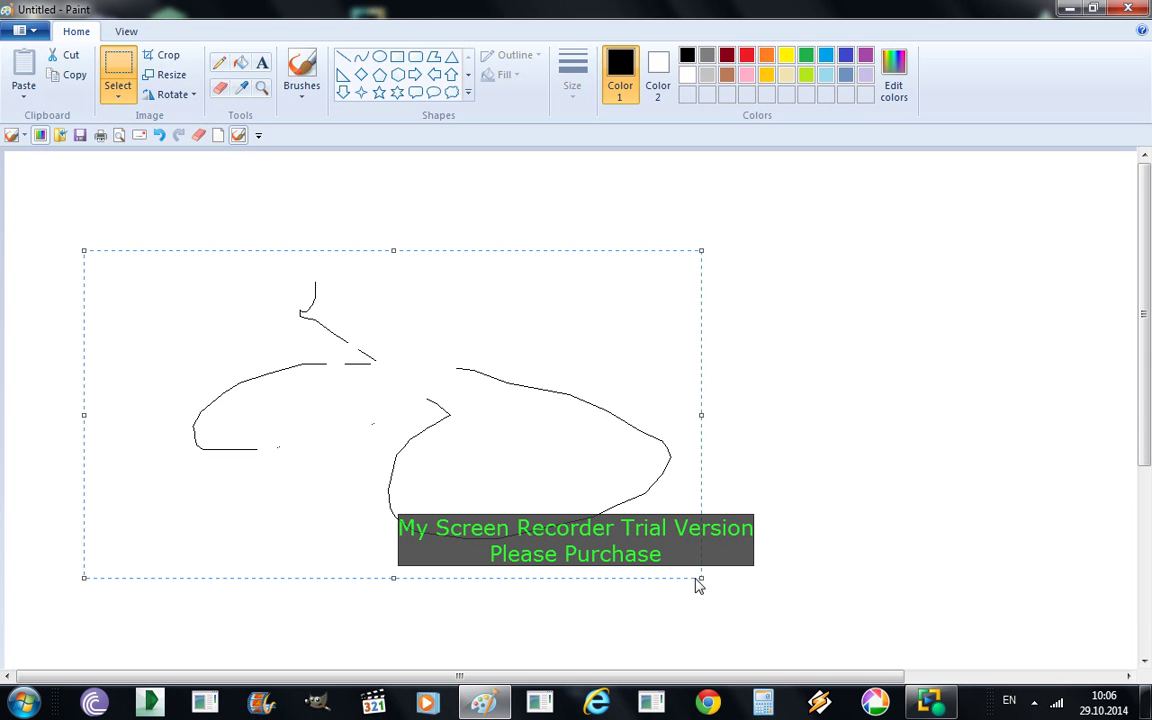
pyautogui.press('Delete')
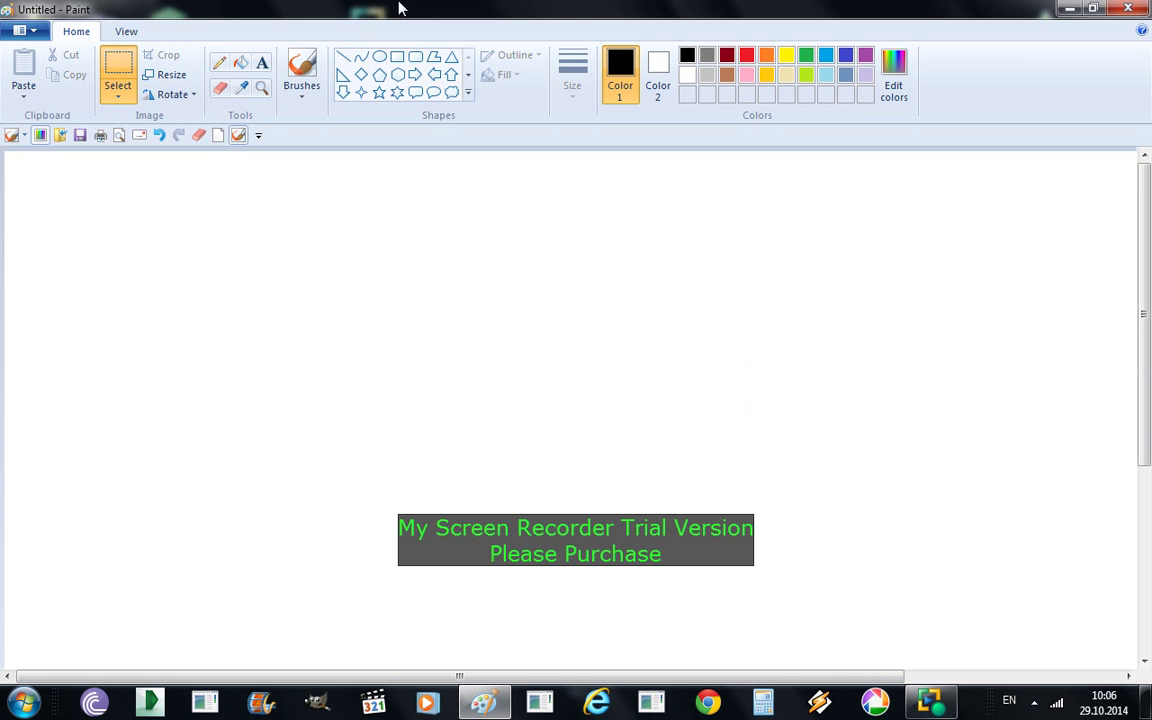
# Step: Fill the whole canvas with yellow and refill it with white
pyautogui.click(243, 63)
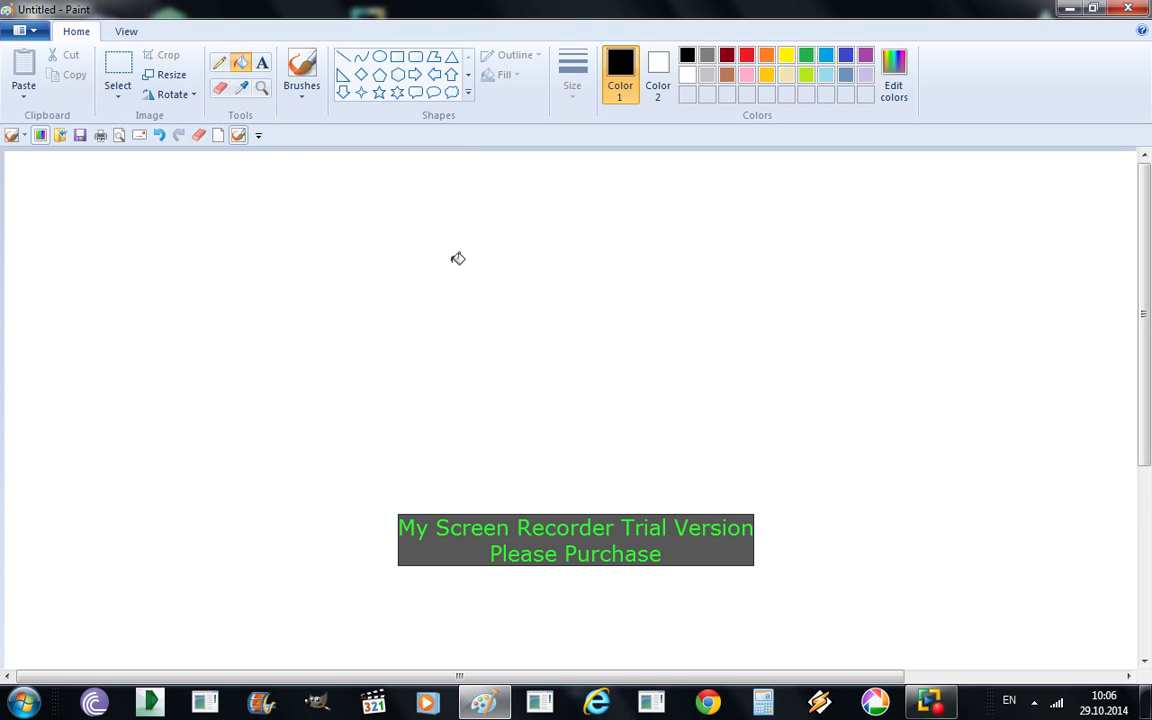
pyautogui.click(707, 55)
pyautogui.click(734, 55)
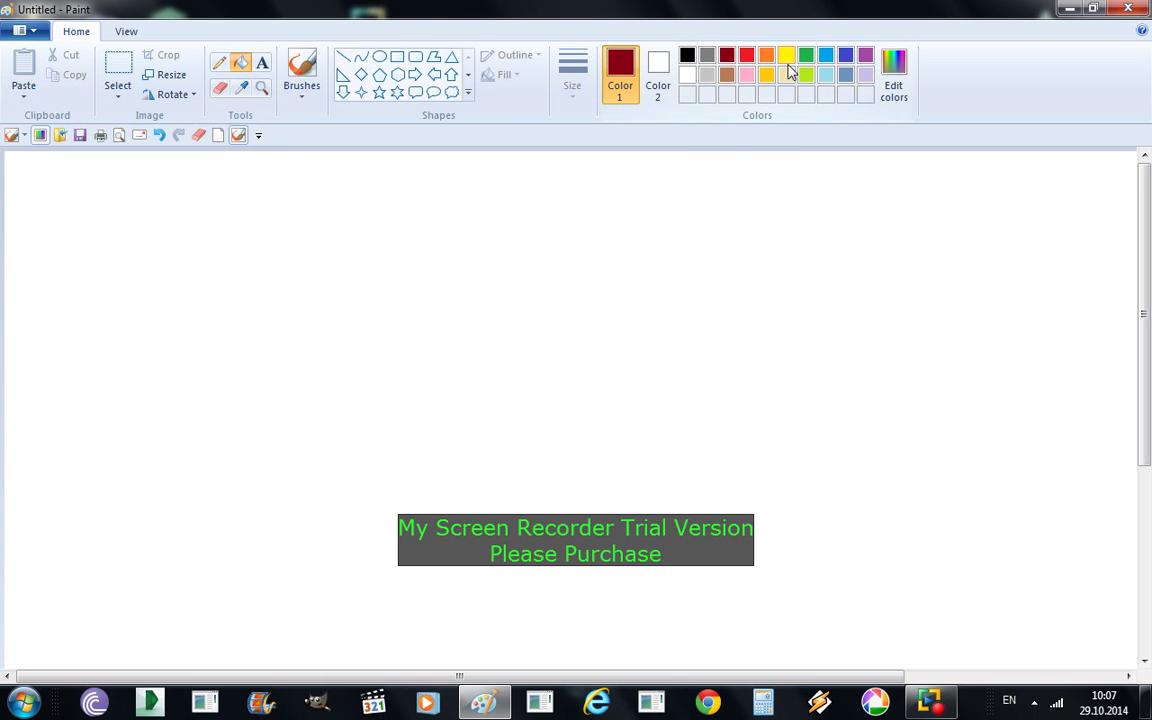
pyautogui.click(786, 55)
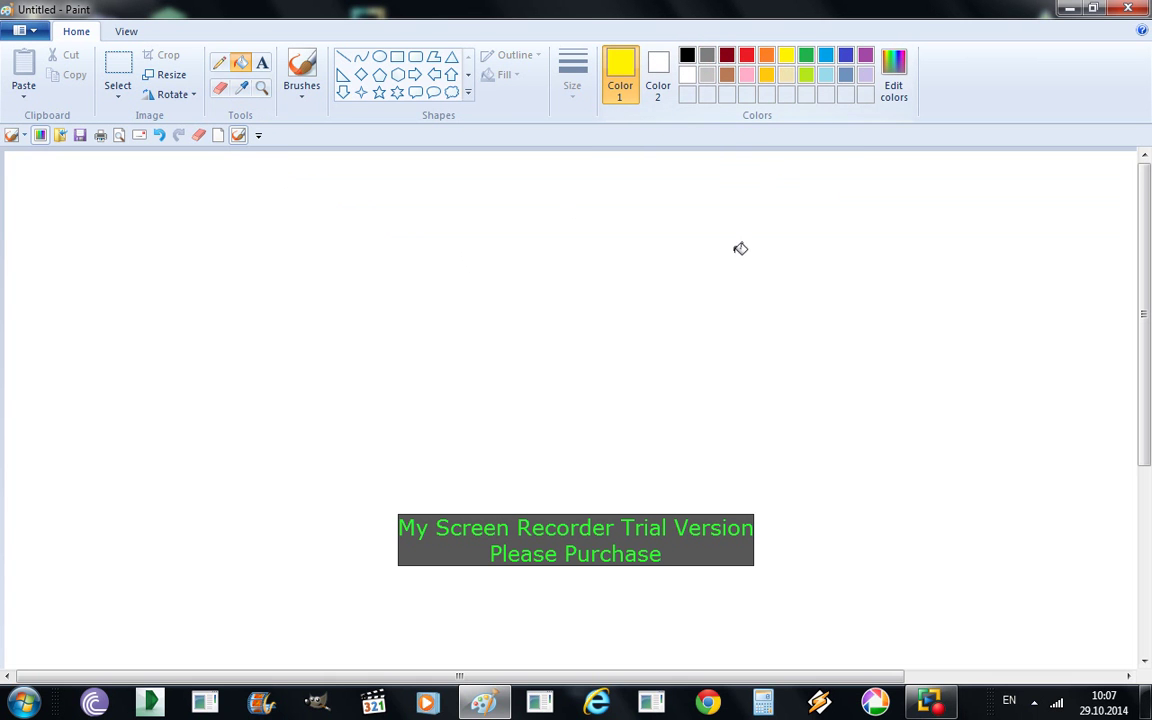
pyautogui.click(653, 256)
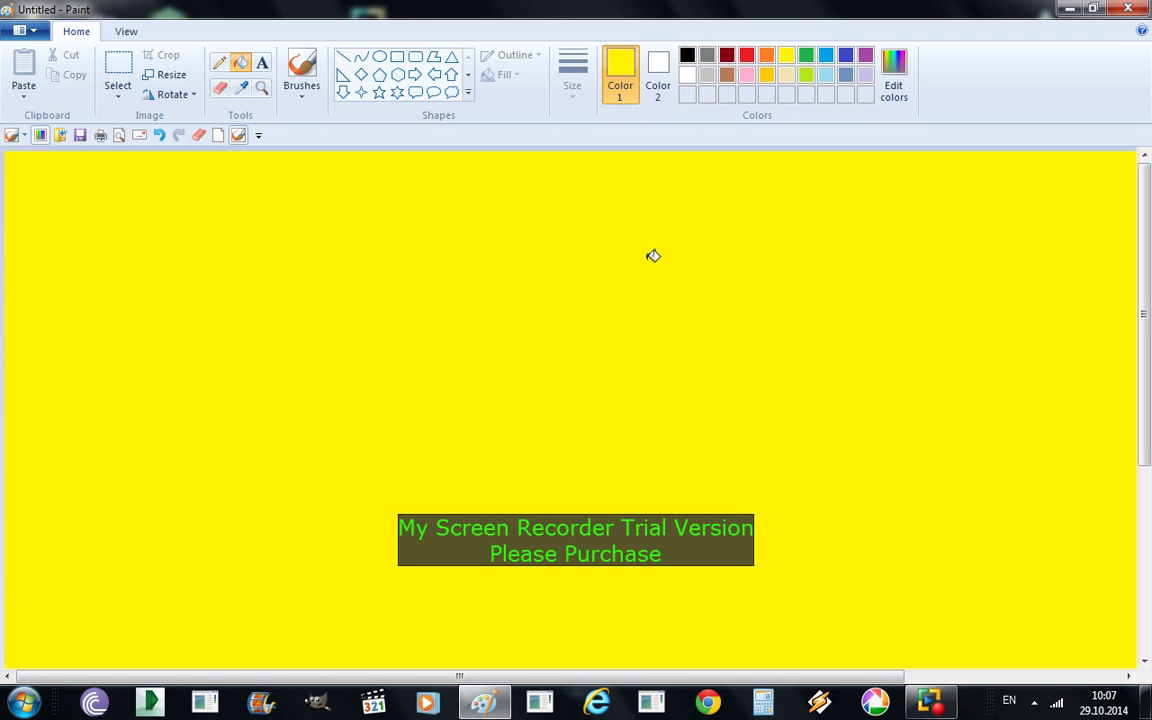
pyautogui.click(689, 74)
pyautogui.click(653, 211)
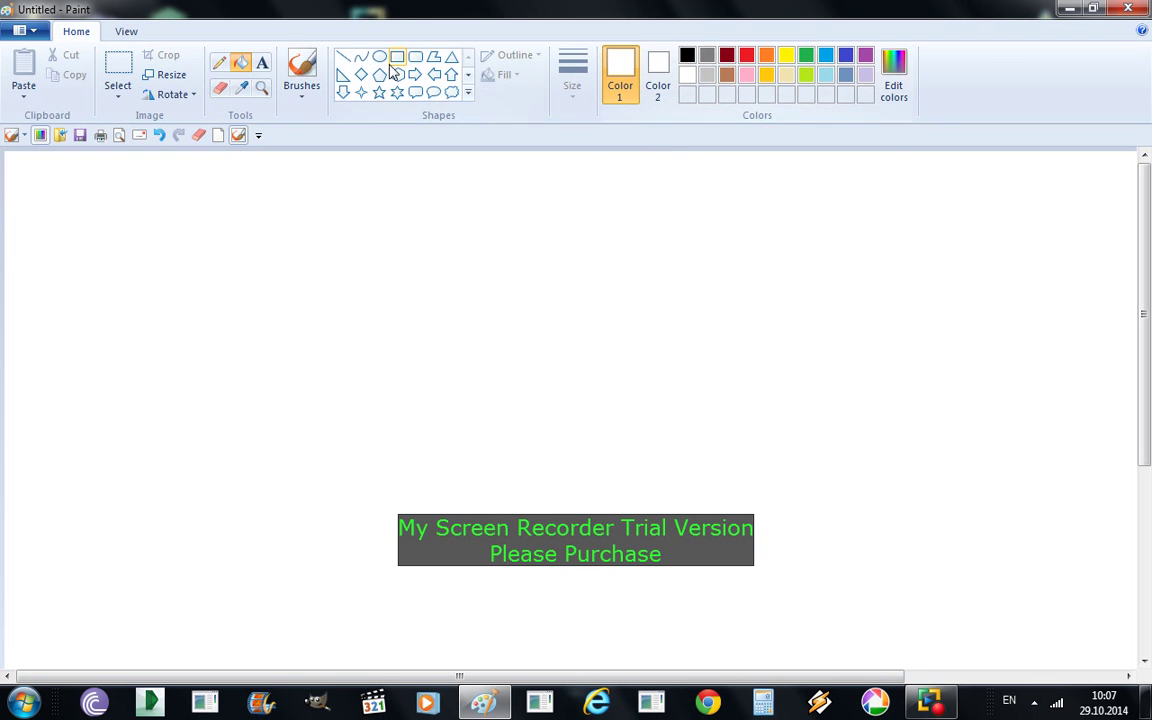
# Step: Draw a black S-shaped line with the Curve tool, bending it once to each side
pyautogui.click(687, 56)
pyautogui.click(379, 56)
pyautogui.click(362, 59)
pyautogui.moveTo(321, 237); pyautogui.dragTo(596, 500)
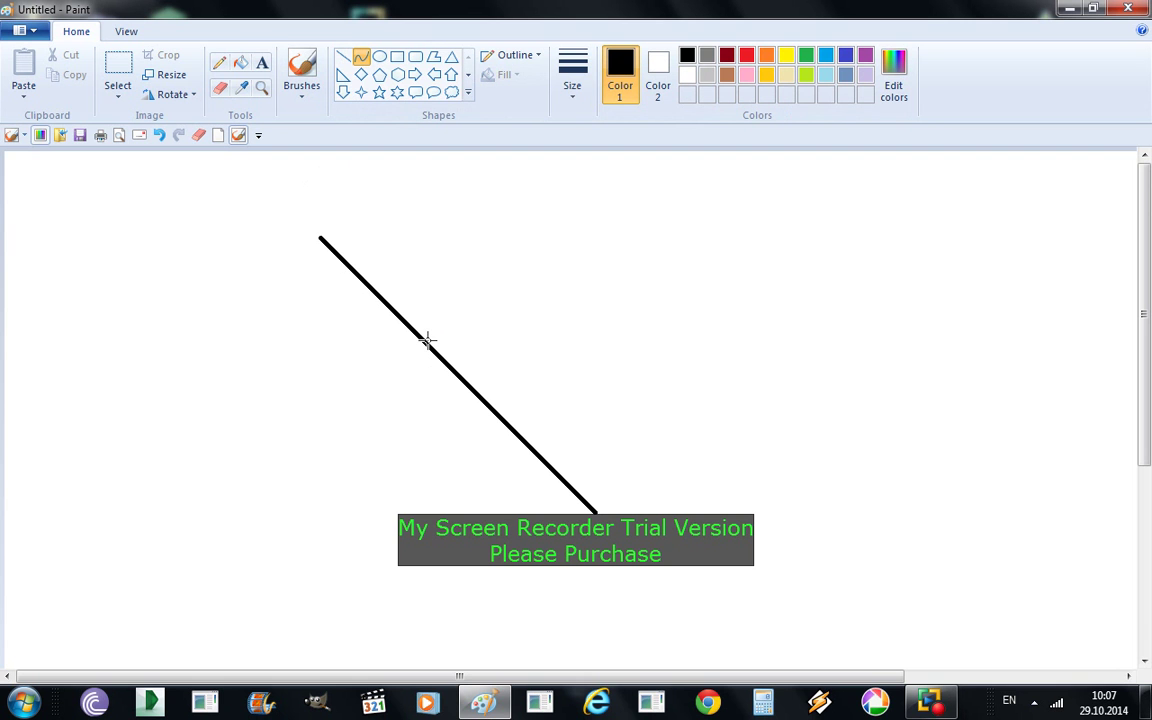
pyautogui.moveTo(426, 338); pyautogui.dragTo(149, 427)
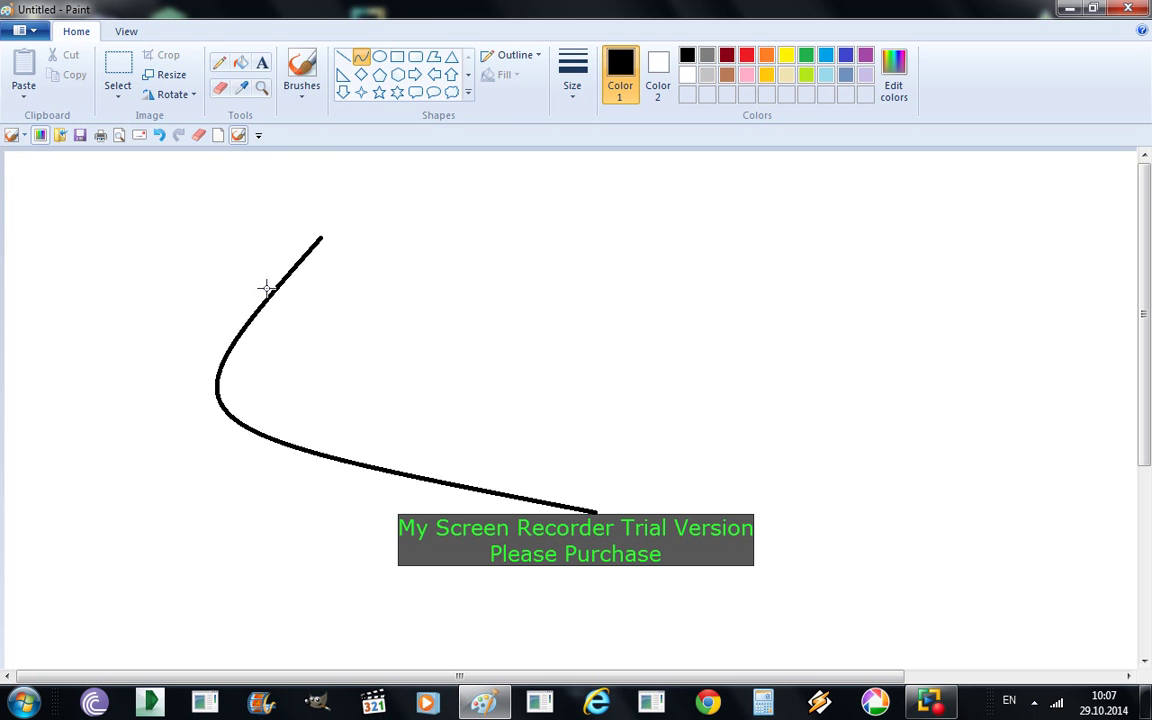
pyautogui.moveTo(267, 289); pyautogui.dragTo(620, 283)
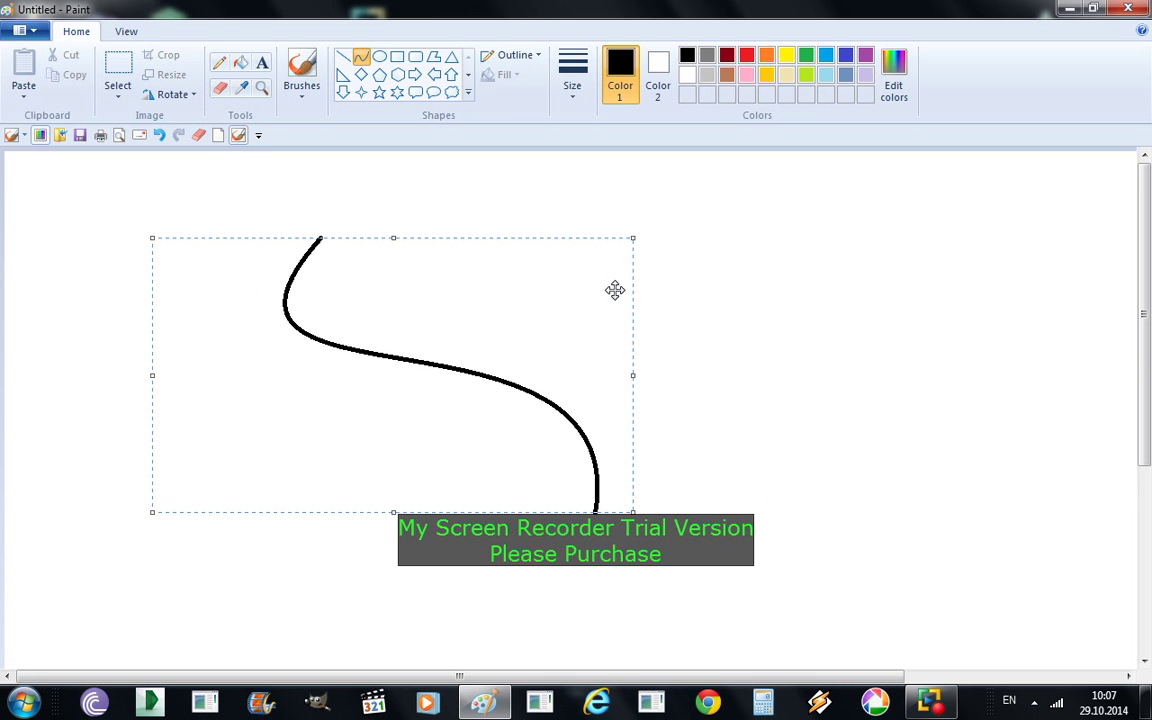
# Step: Draw a narrow black curved loop stretching from the blank area on the right to the S-curve's upper end
pyautogui.click(881, 301)
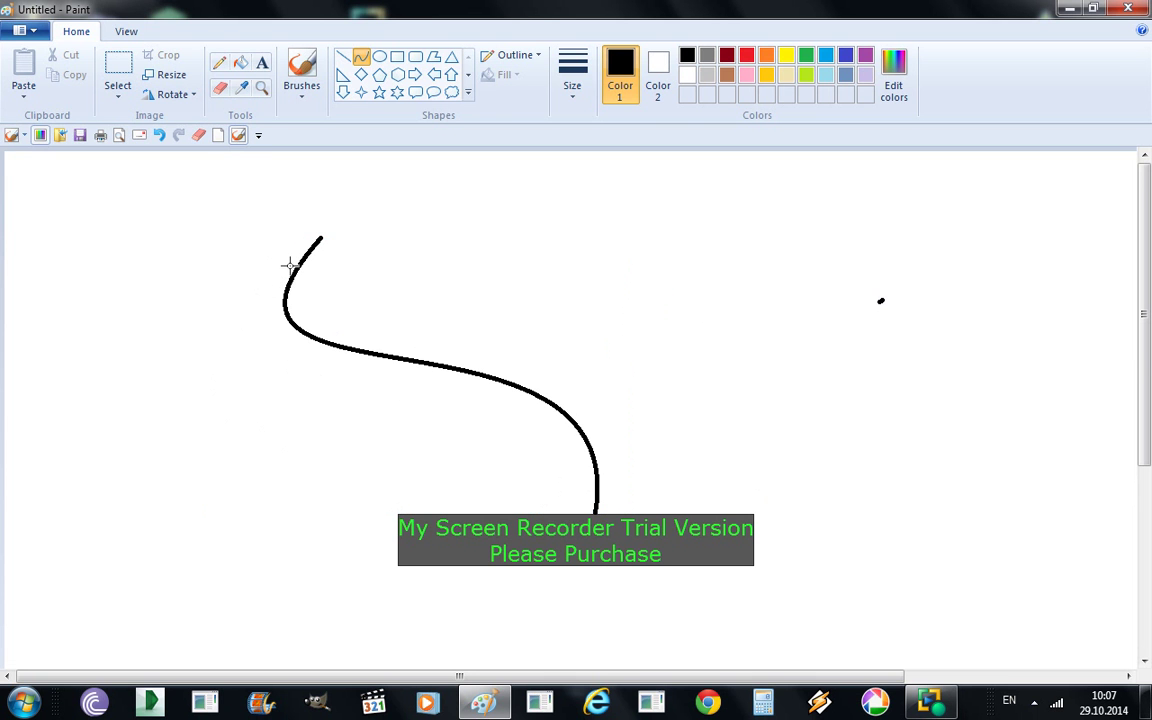
pyautogui.moveTo(318, 241); pyautogui.dragTo(129, 219)
pyautogui.moveTo(455, 332)
pyautogui.mouseDown()
pyautogui.moveTo(650, 267)
pyautogui.moveTo(543, 450)
pyautogui.moveTo(393, 489)
pyautogui.moveTo(152, 262)
pyautogui.moveTo(167, 450)
pyautogui.moveTo(259, 572)
pyautogui.moveTo(751, 663)
pyautogui.moveTo(319, 625)
pyautogui.moveTo(130, 570)
pyautogui.moveTo(52, 454)
pyautogui.moveTo(293, 365)
pyautogui.moveTo(296, 337)
pyautogui.moveTo(90, 276)
pyautogui.mouseUp()
# Step: Draw a second, shorter curved loop running to the S-curve's lower end
pyautogui.click(782, 452)
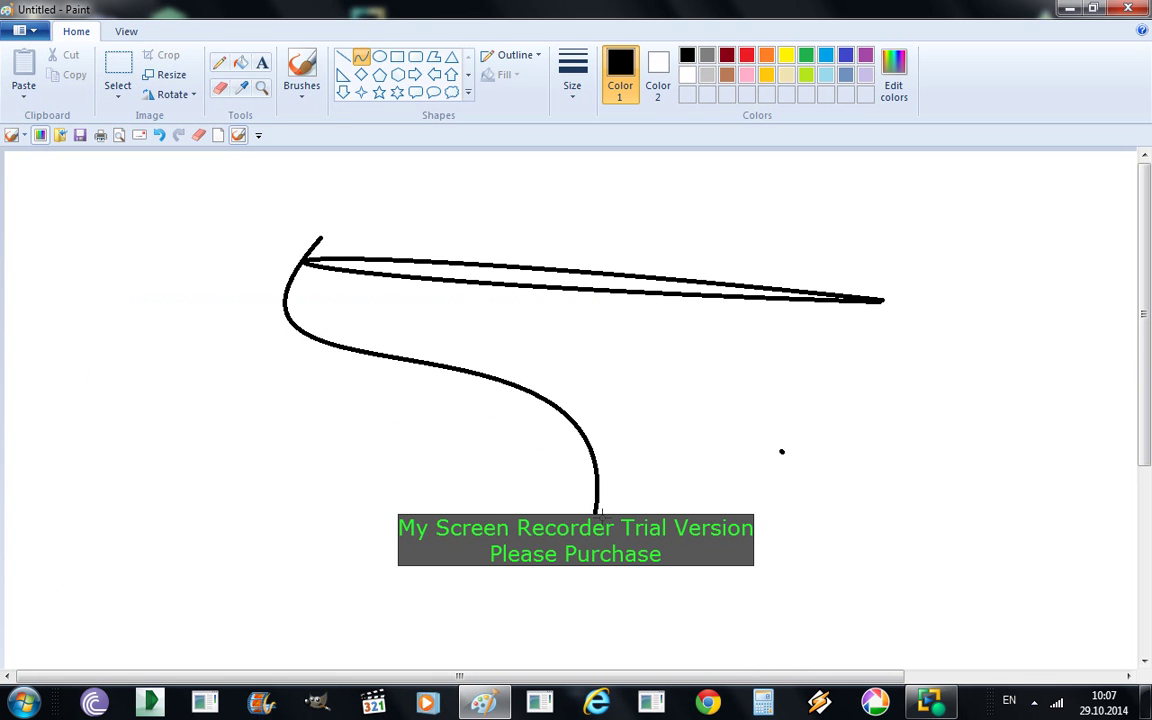
pyautogui.moveTo(593, 510); pyautogui.dragTo(525, 533)
pyautogui.moveTo(617, 496)
pyautogui.mouseDown()
pyautogui.moveTo(570, 320)
pyautogui.moveTo(306, 478)
pyautogui.moveTo(393, 522)
pyautogui.moveTo(480, 535)
pyautogui.mouseUp()
pyautogui.moveTo(445, 490)
pyautogui.mouseDown()
pyautogui.moveTo(532, 571)
pyautogui.moveTo(480, 512)
pyautogui.mouseUp()
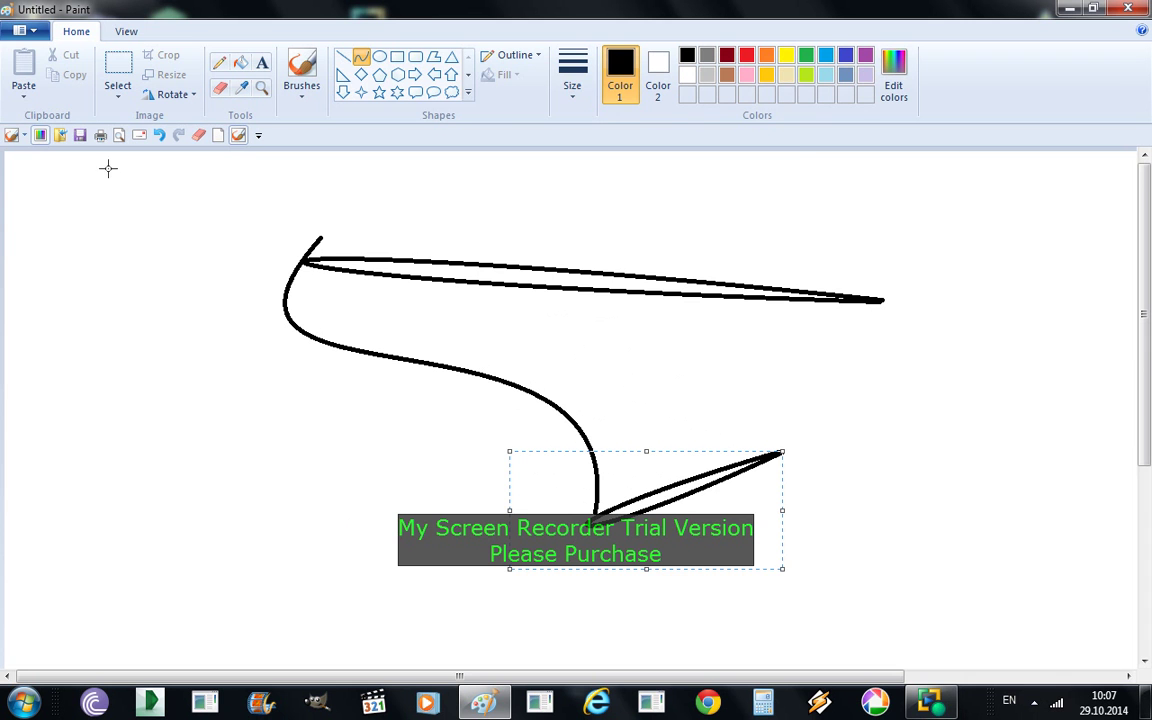
# Step: Select the area containing all the drawn curves and delete it
pyautogui.click(117, 66)
pyautogui.moveTo(170, 215)
pyautogui.mouseDown()
pyautogui.moveTo(625, 535)
pyautogui.moveTo(870, 690)
pyautogui.moveTo(908, 661)
pyautogui.mouseUp()
pyautogui.press('Delete')
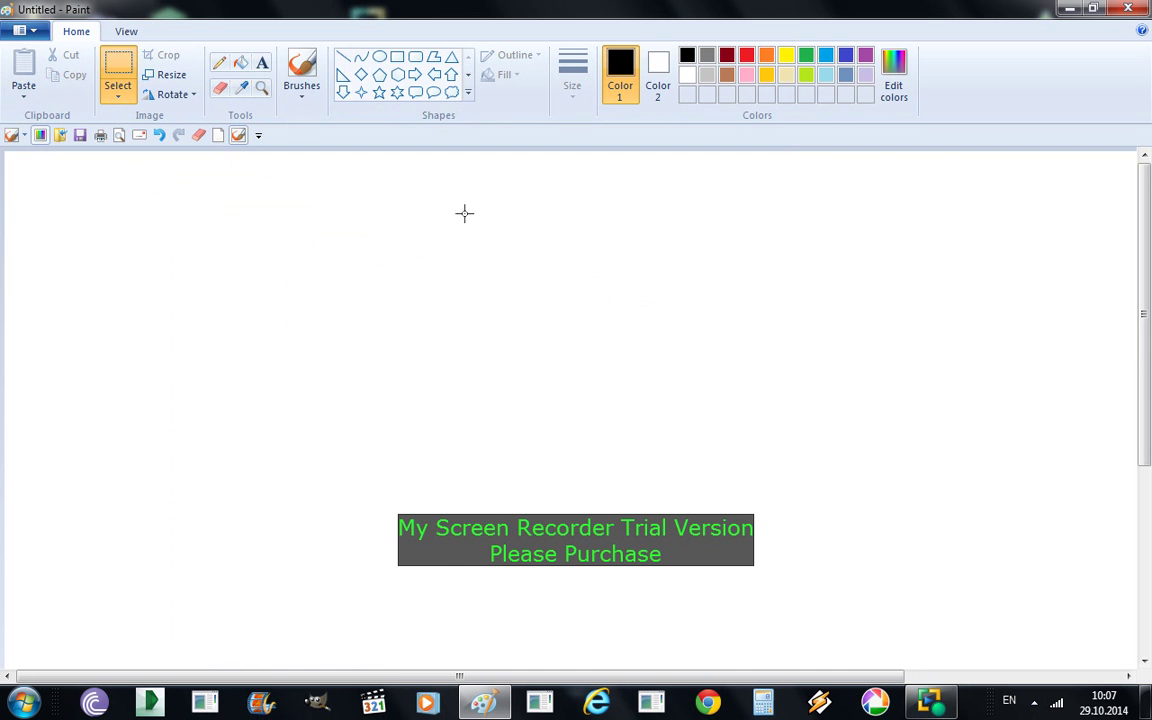
# Step: Draw a large black-outlined circle in the middle of the canvas, deleting the three trial ellipses drawn before it
pyautogui.click(379, 56)
pyautogui.moveTo(398, 212); pyautogui.dragTo(639, 441)
pyautogui.press('Delete')
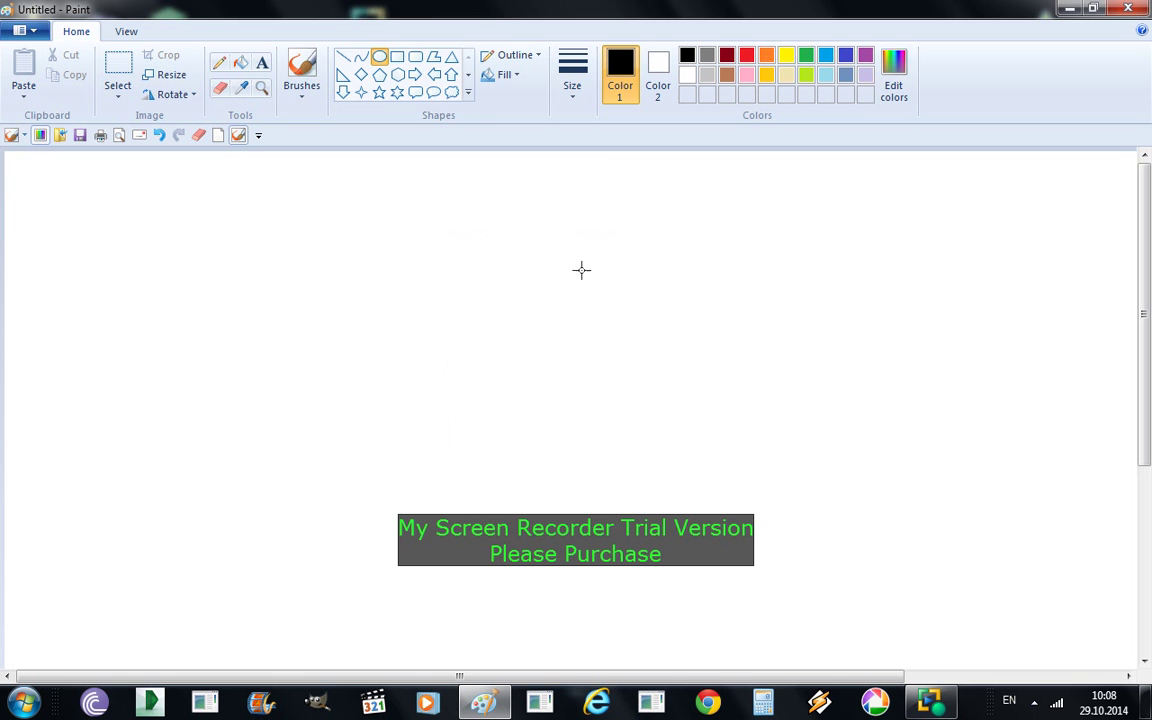
pyautogui.moveTo(247, 218); pyautogui.dragTo(545, 443)
pyautogui.press('Delete')
pyautogui.moveTo(199, 249); pyautogui.dragTo(550, 452)
pyautogui.press('Delete')
pyautogui.moveTo(390, 226); pyautogui.dragTo(707, 543)
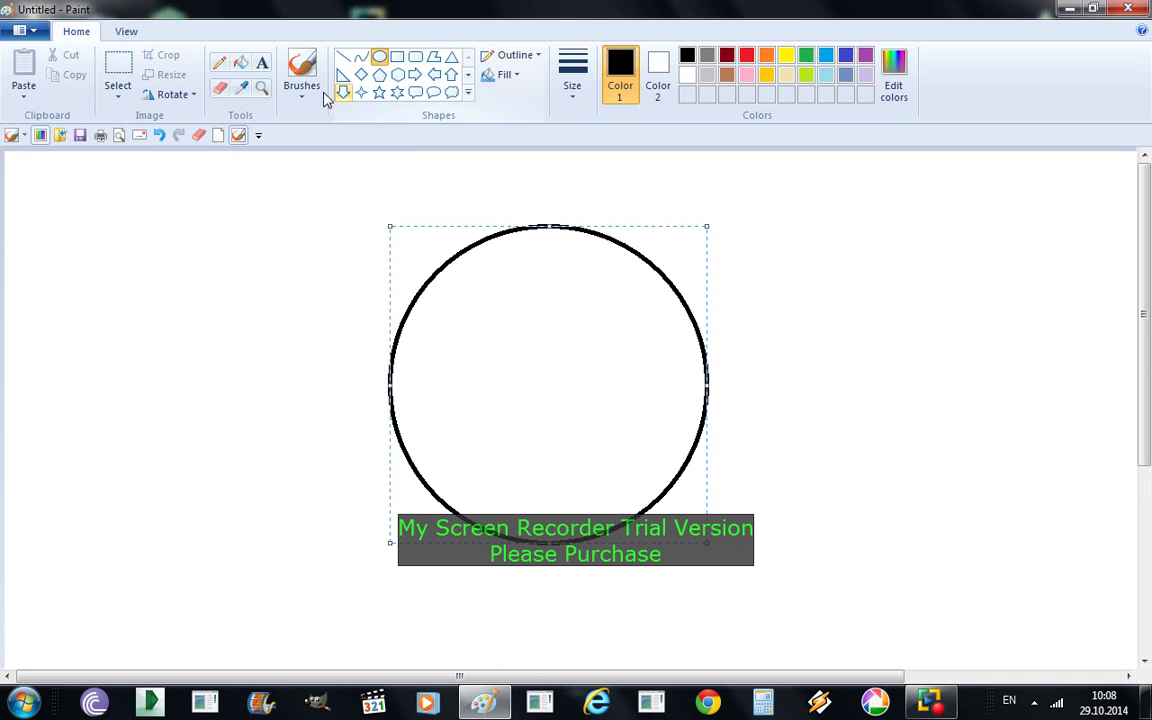
# Step: Fill the circle's interior with rose, red and black in turn, and finish by filling the whole disc with yellow
pyautogui.click(238, 63)
pyautogui.click(745, 76)
pyautogui.click(596, 365)
pyautogui.click(748, 60)
pyautogui.click(579, 342)
pyautogui.click(688, 58)
pyautogui.click(577, 366)
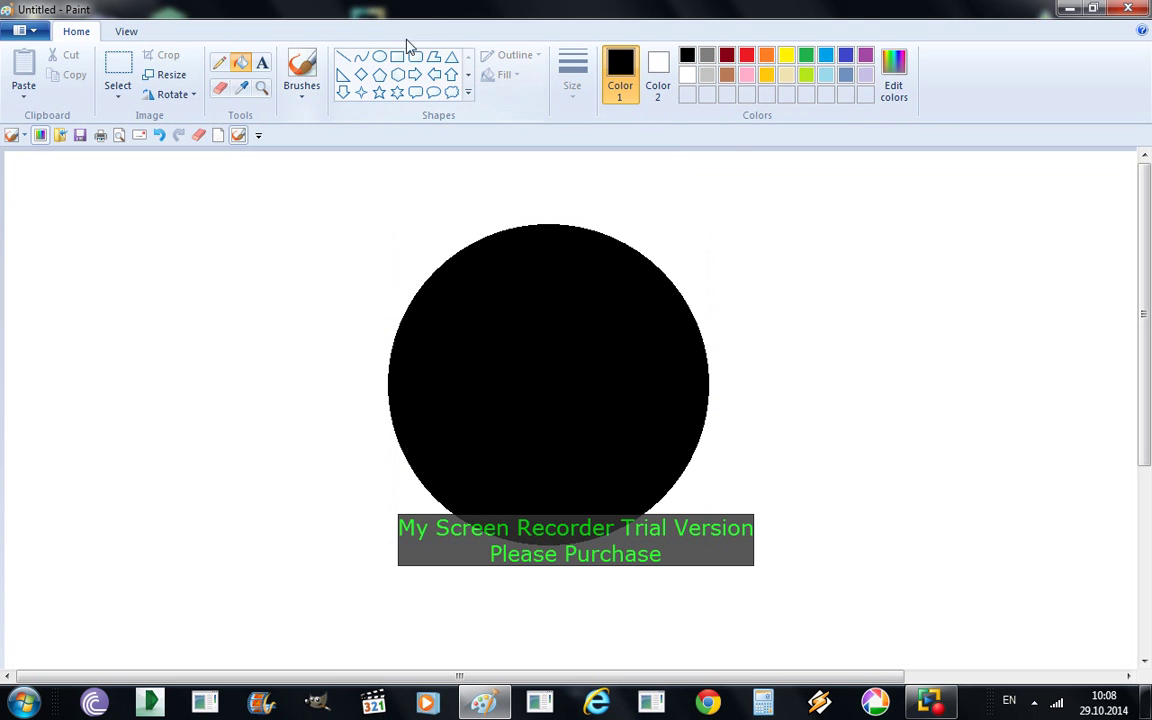
pyautogui.click(786, 55)
pyautogui.click(580, 305)
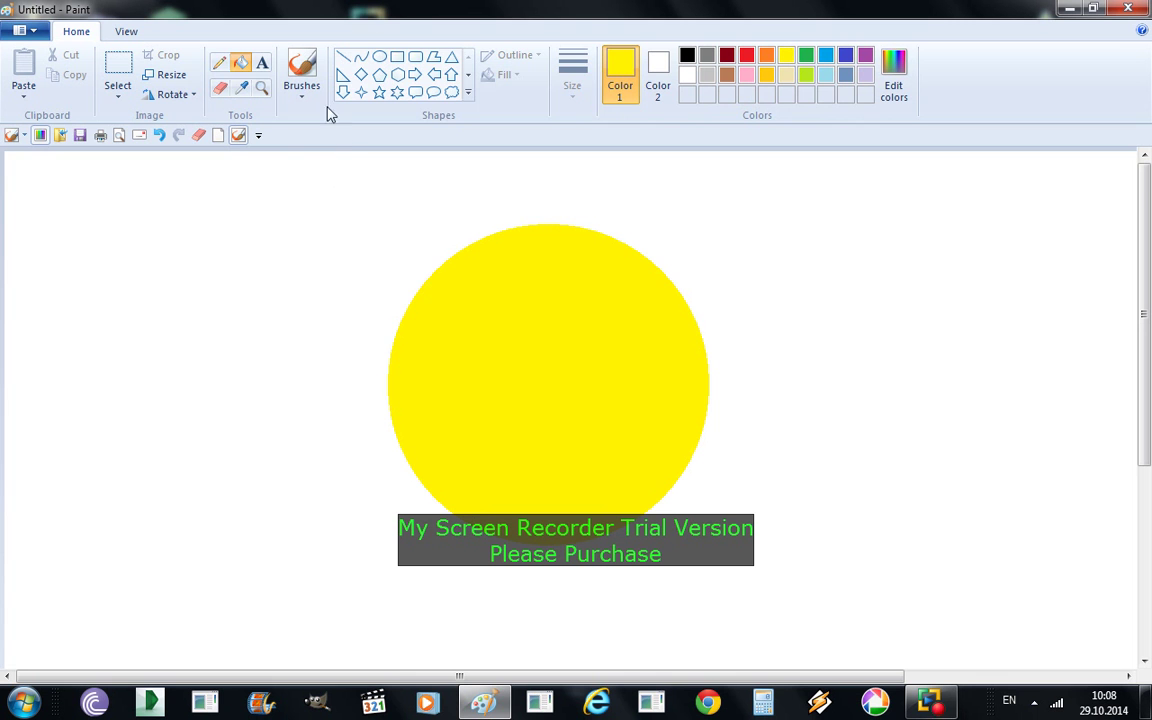
# Step: Draw two small black-outlined circles as eyes in the upper part of the yellow face
pyautogui.click(380, 57)
pyautogui.click(685, 57)
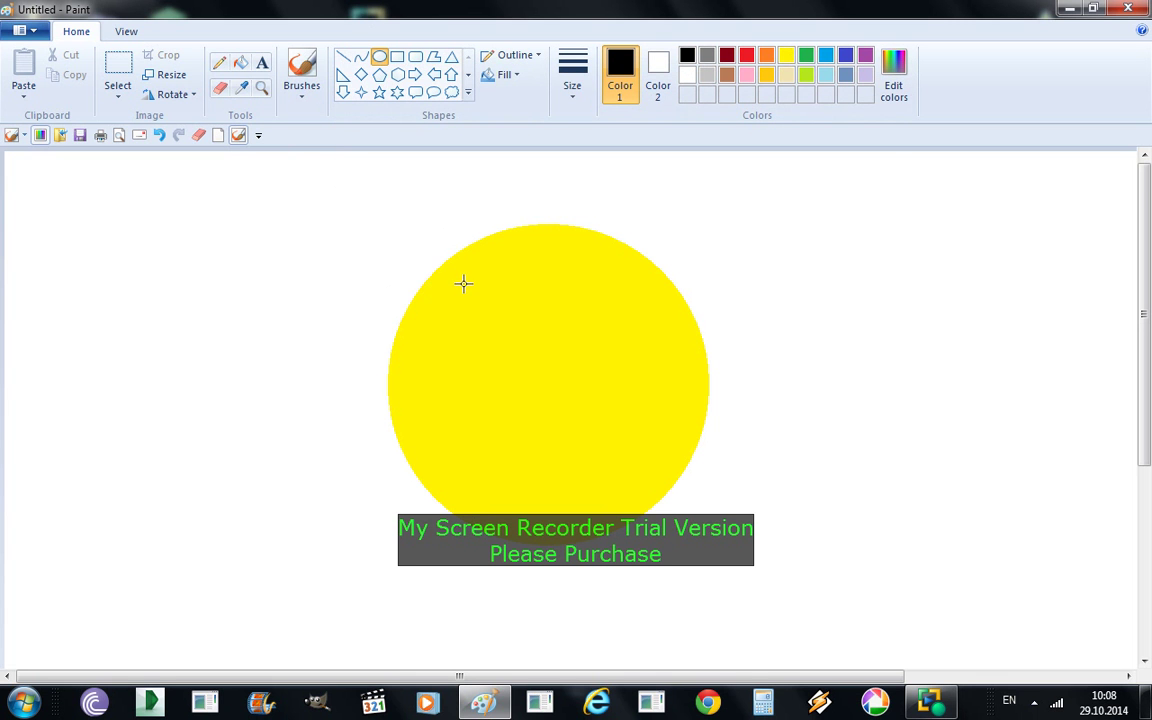
pyautogui.moveTo(473, 307)
pyautogui.mouseDown()
pyautogui.moveTo(489, 329)
pyautogui.moveTo(490, 311)
pyautogui.mouseUp()
pyautogui.moveTo(591, 279); pyautogui.dragTo(621, 307)
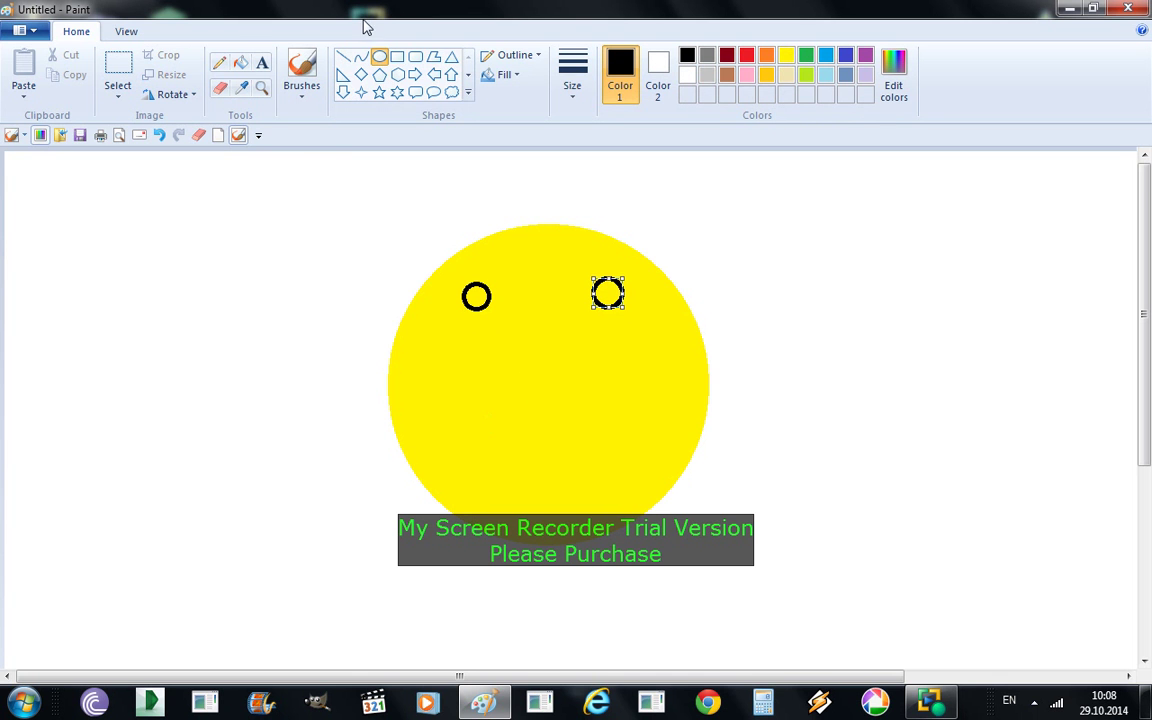
# Step: Draw a wavy black mouth below the eyes with the Curve tool
pyautogui.click(361, 57)
pyautogui.moveTo(481, 420); pyautogui.dragTo(637, 420)
pyautogui.click(558, 423)
pyautogui.moveTo(558, 423)
pyautogui.mouseDown()
pyautogui.moveTo(545, 468)
pyautogui.moveTo(527, 442)
pyautogui.moveTo(555, 450)
pyautogui.moveTo(437, 357)
pyautogui.moveTo(560, 331)
pyautogui.mouseUp()
pyautogui.click(735, 323)
# Step: Fill both eyes with black
pyautogui.click(240, 62)
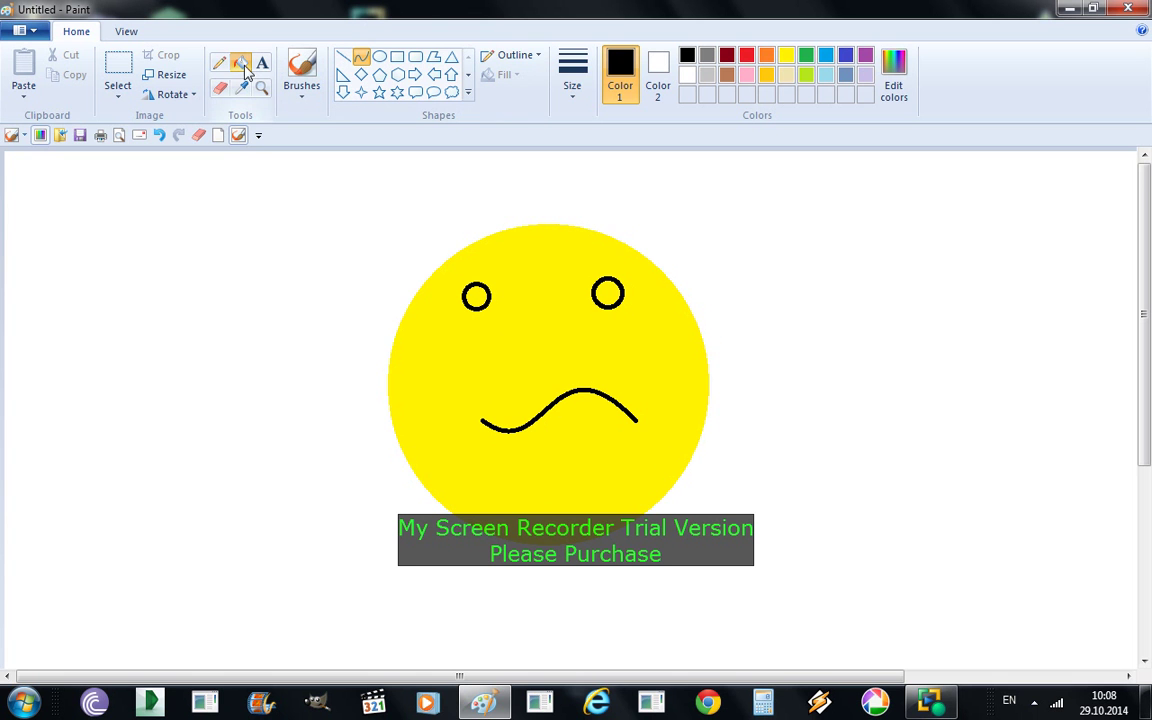
pyautogui.click(477, 296)
pyautogui.click(609, 292)
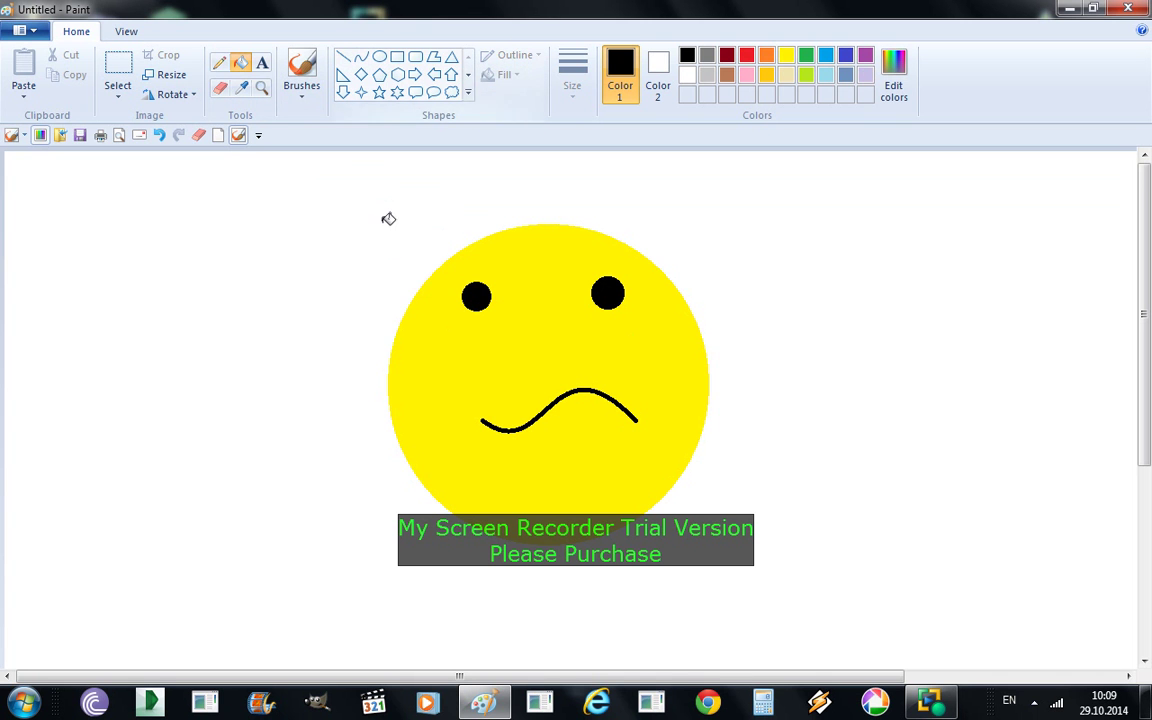
# Step: Draw a black rounded rectangle at the face's upper left and a plain rectangle overlapping it and the left eye
pyautogui.click(415, 57)
pyautogui.moveTo(240, 181); pyautogui.dragTo(424, 319)
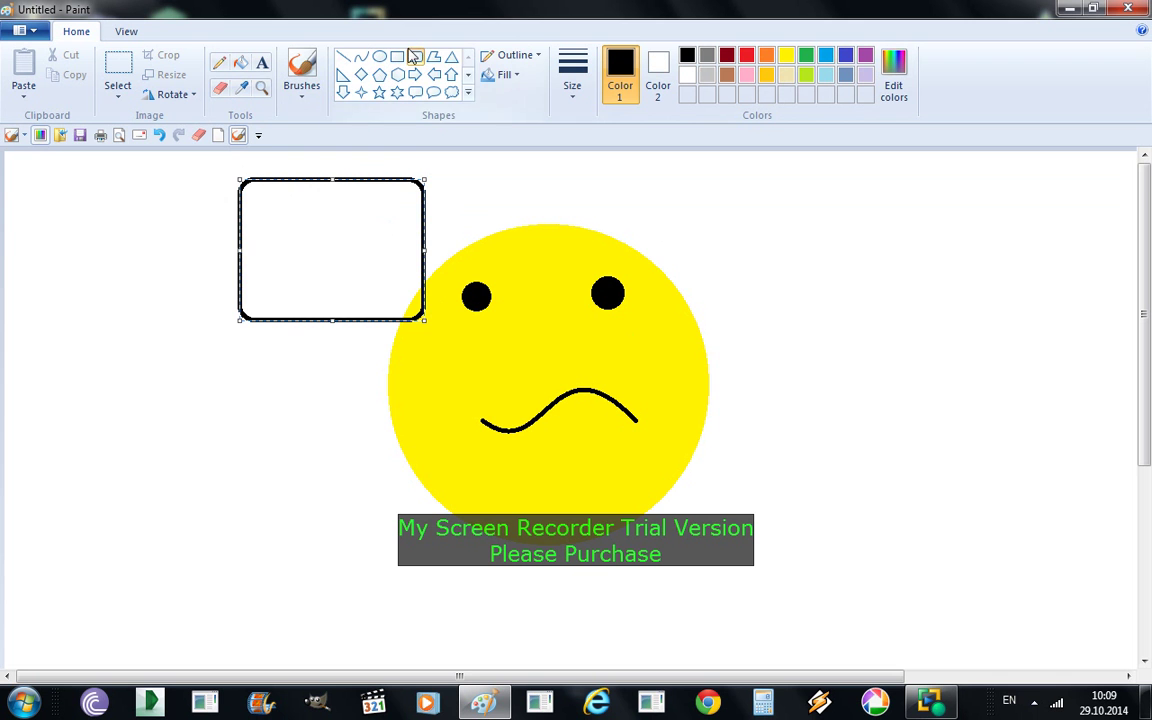
pyautogui.click(397, 57)
pyautogui.moveTo(352, 211); pyautogui.dragTo(565, 343)
# Step: Draw a black curve from inside the rounded rectangle down toward the face's left edge, bending it to the lower left
pyautogui.click(360, 57)
pyautogui.moveTo(265, 300); pyautogui.dragTo(373, 428)
pyautogui.moveTo(319, 364)
pyautogui.mouseDown()
pyautogui.moveTo(380, 314)
pyautogui.moveTo(255, 410)
pyautogui.mouseUp()
# Step: Draw a long red diagonal line across the face and a shorter red line from the blank right side to the mouth
pyautogui.click(343, 57)
pyautogui.moveTo(995, 213); pyautogui.dragTo(365, 388)
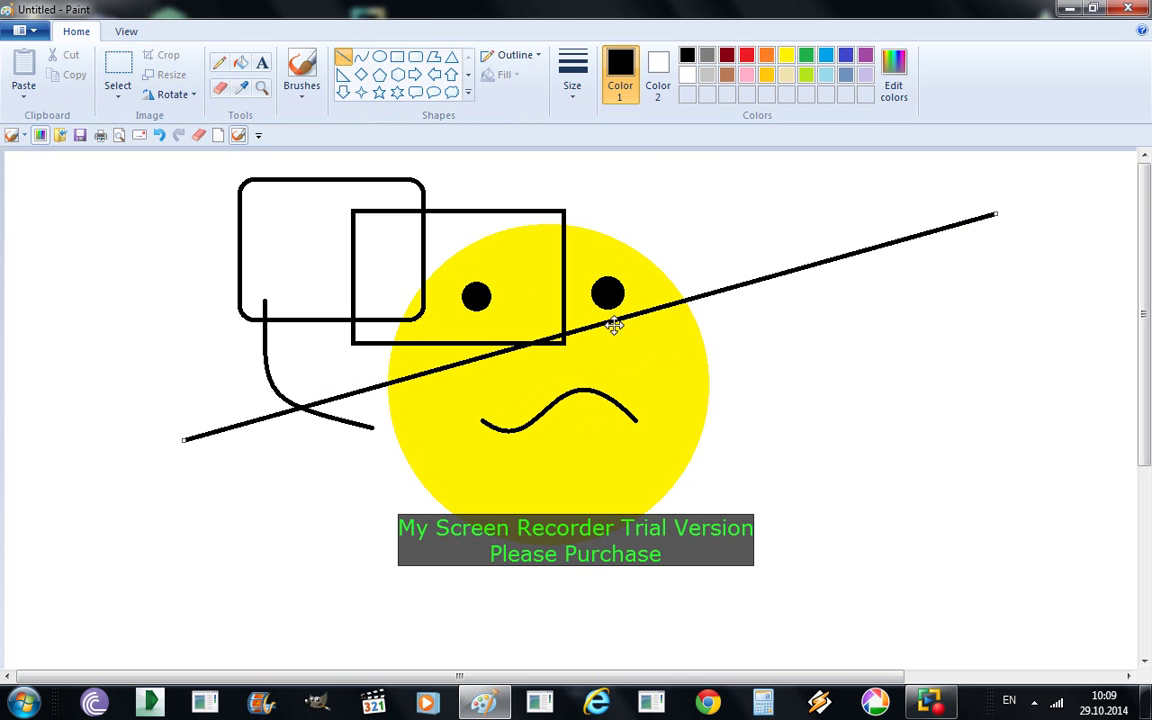
pyautogui.click(747, 57)
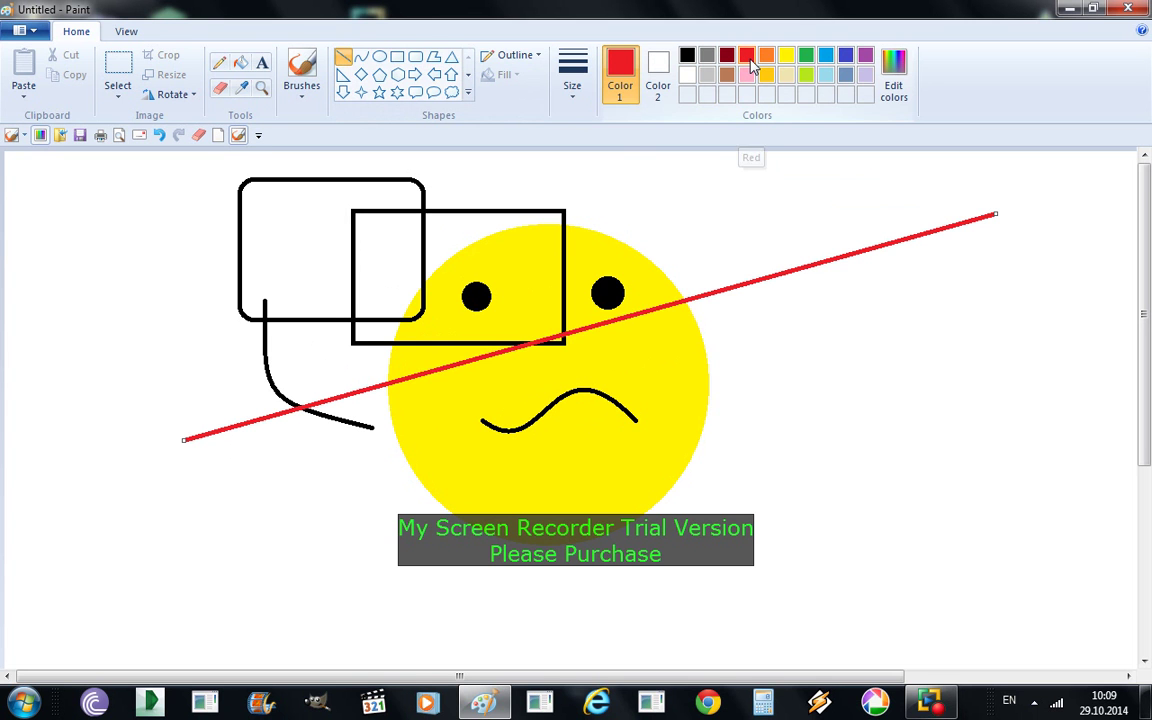
pyautogui.click(749, 350)
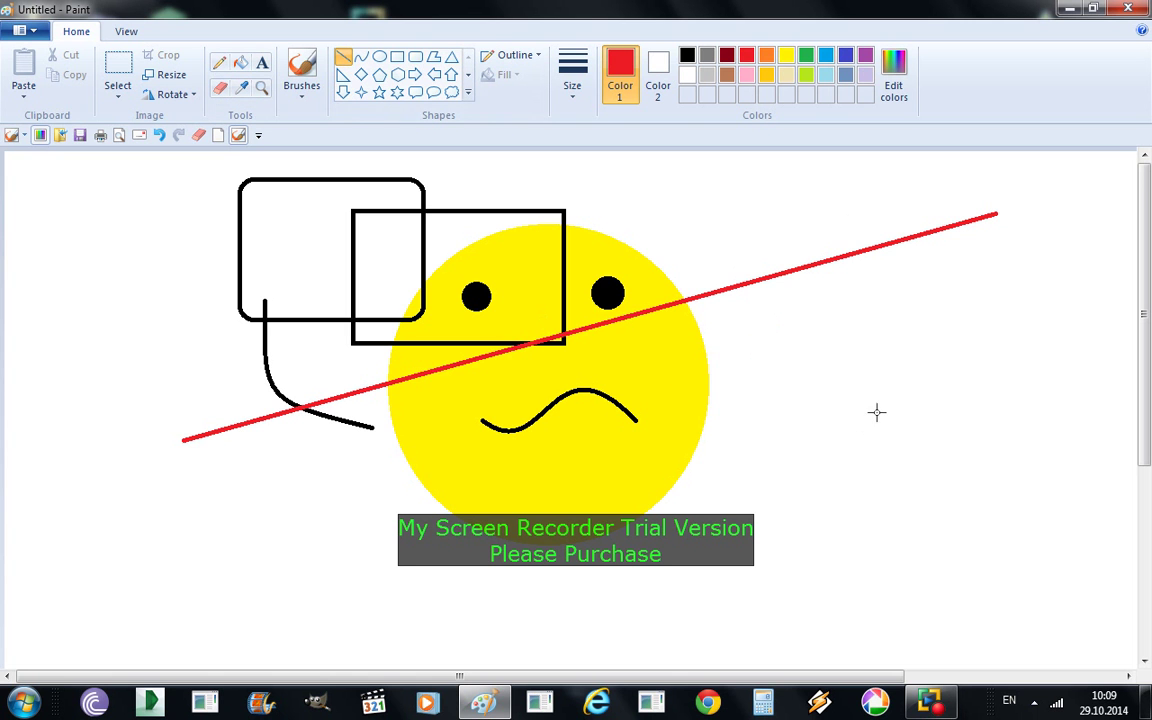
pyautogui.moveTo(890, 379)
pyautogui.mouseDown()
pyautogui.moveTo(766, 447)
pyautogui.moveTo(567, 499)
pyautogui.moveTo(484, 422)
pyautogui.mouseUp()
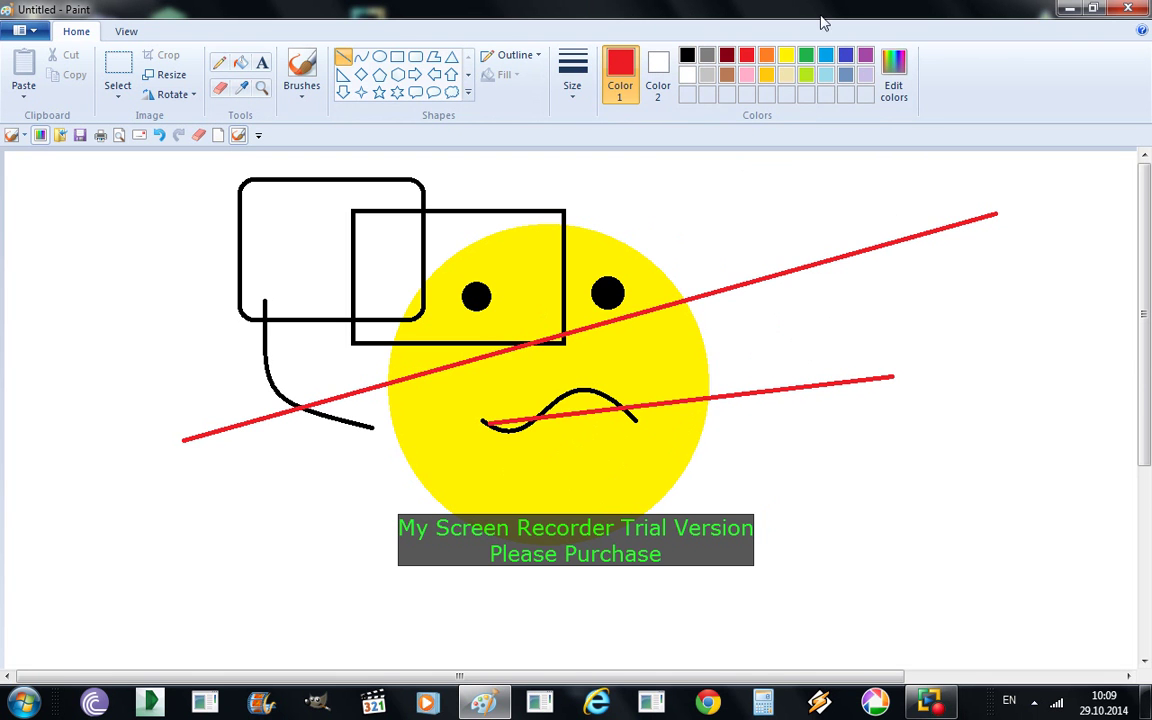
# Step: Mix a custom purple from the color spectrum and apply it as Color 1
pyautogui.click(893, 97)
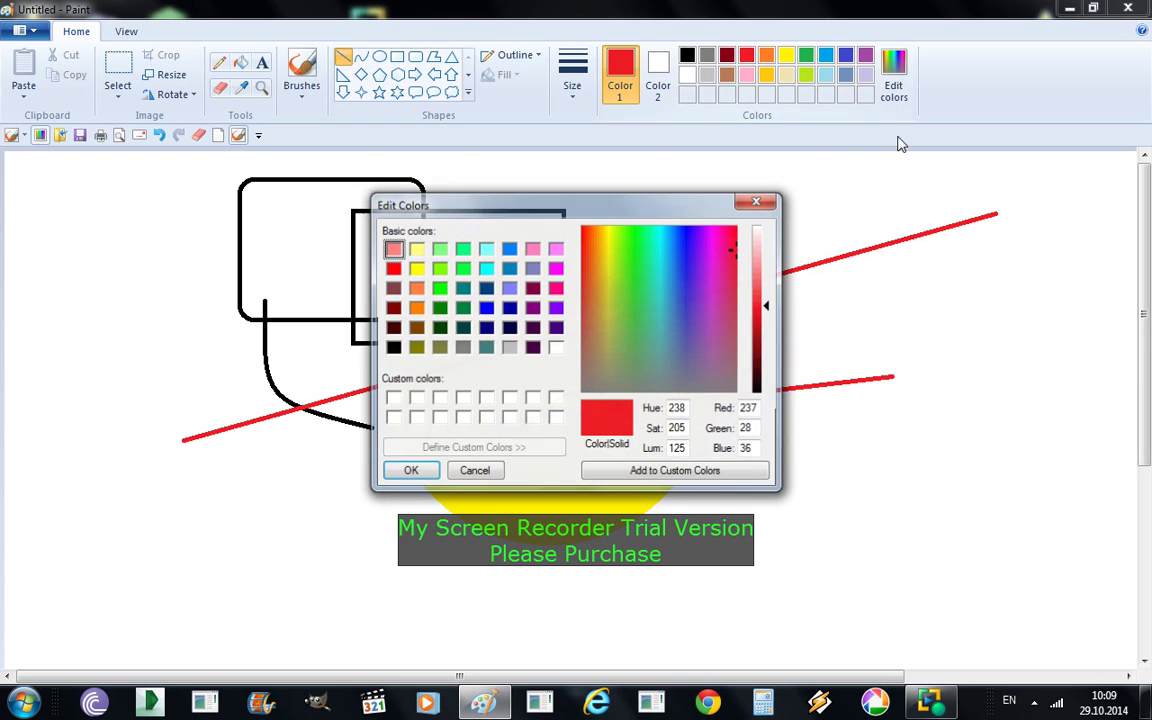
pyautogui.click(737, 254)
pyautogui.moveTo(737, 259); pyautogui.dragTo(695, 390)
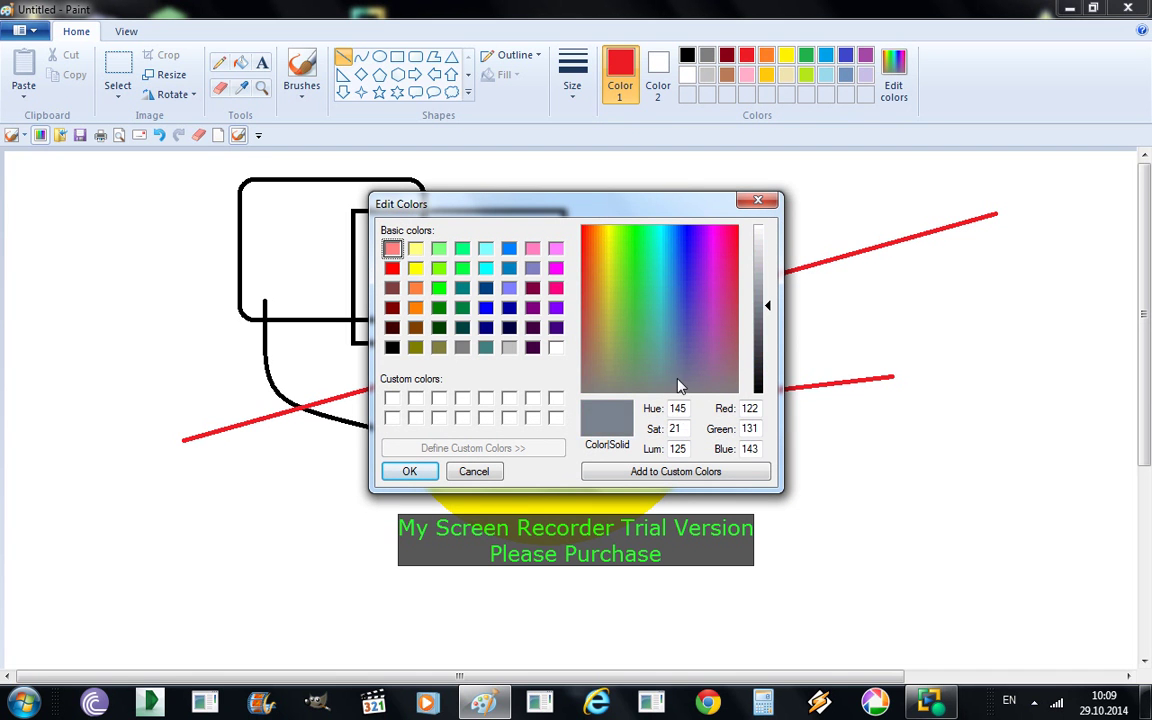
pyautogui.moveTo(676, 338); pyautogui.dragTo(700, 332)
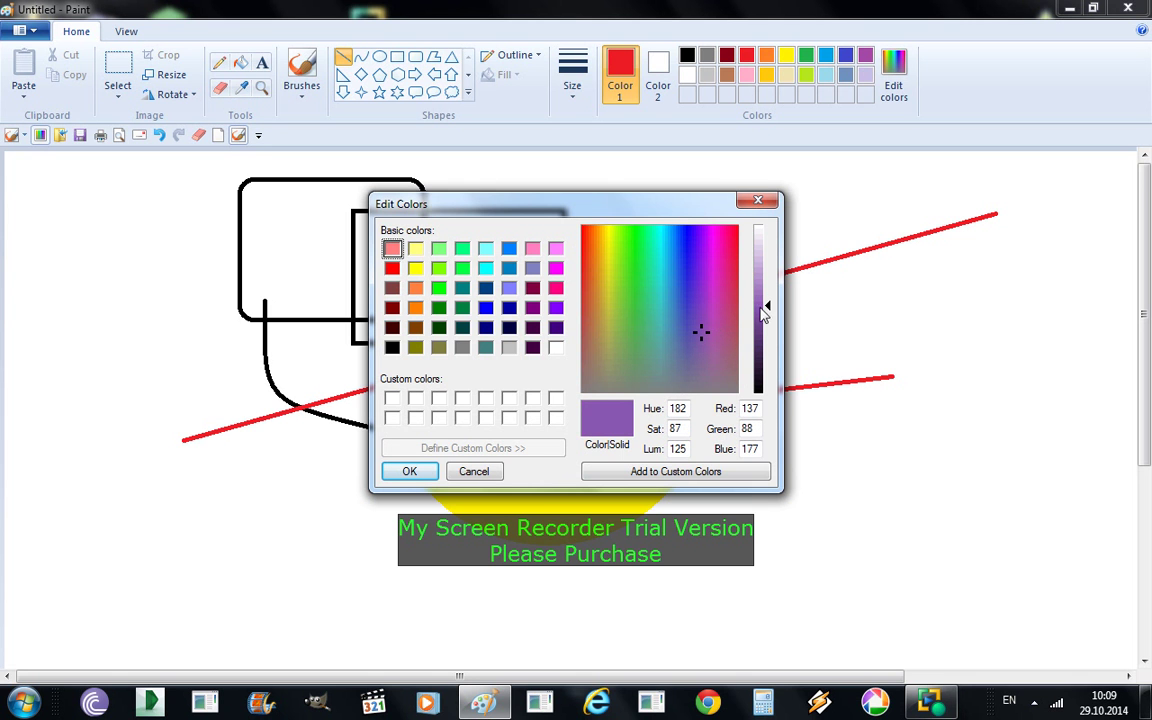
pyautogui.moveTo(767, 313)
pyautogui.mouseDown()
pyautogui.moveTo(767, 237)
pyautogui.moveTo(767, 398)
pyautogui.moveTo(767, 228)
pyautogui.moveTo(767, 398)
pyautogui.moveTo(769, 229)
pyautogui.moveTo(767, 316)
pyautogui.mouseUp()
pyautogui.click(409, 471)
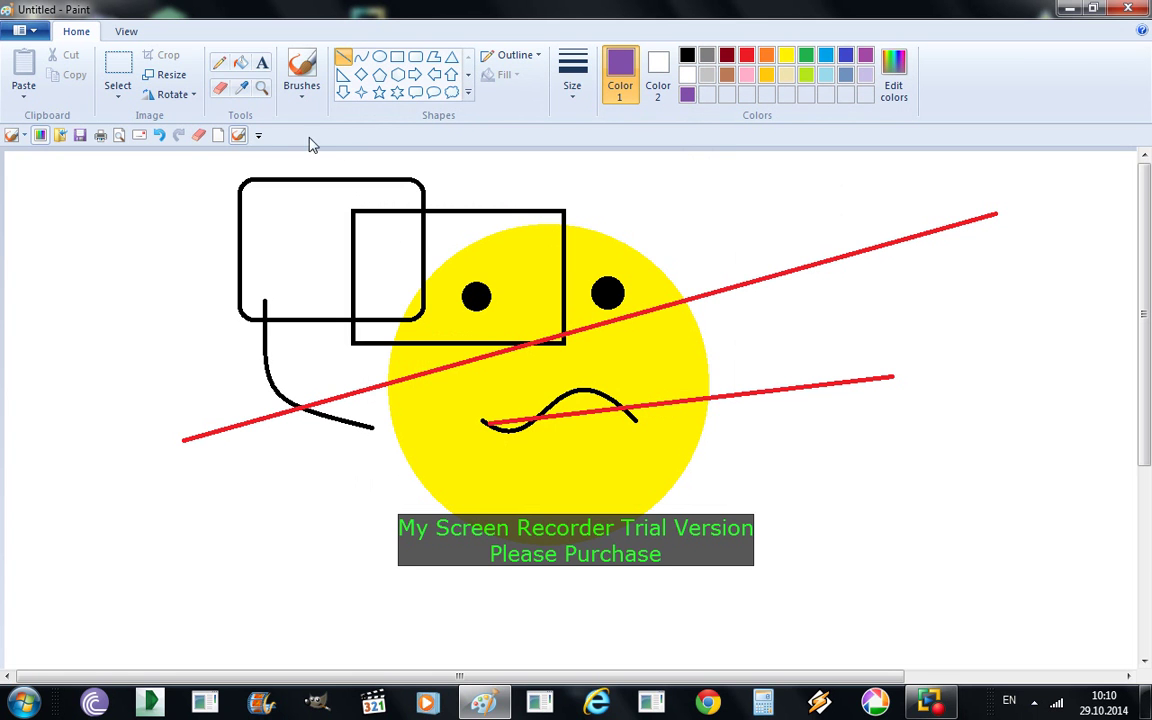
# Step: Create a wide text box below the face with font size 72, and test it with the letter Y before clearing it
pyautogui.click(262, 65)
pyautogui.moveTo(437, 585); pyautogui.dragTo(1064, 605)
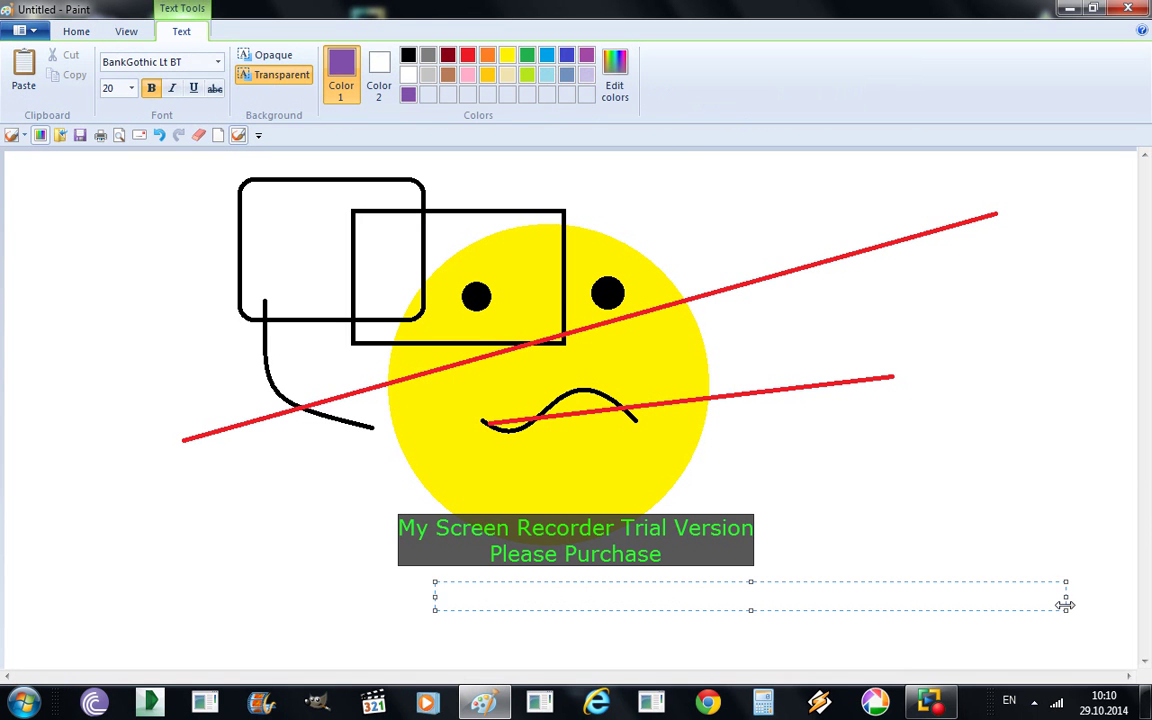
pyautogui.click(131, 88)
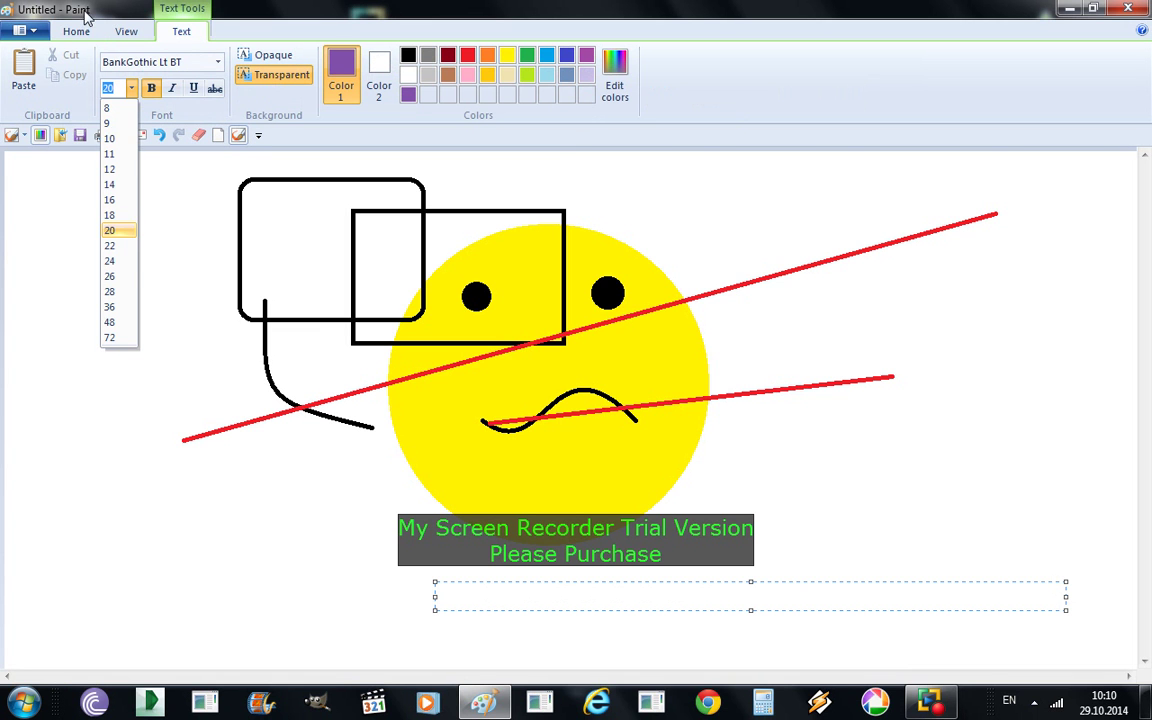
pyautogui.click(119, 337)
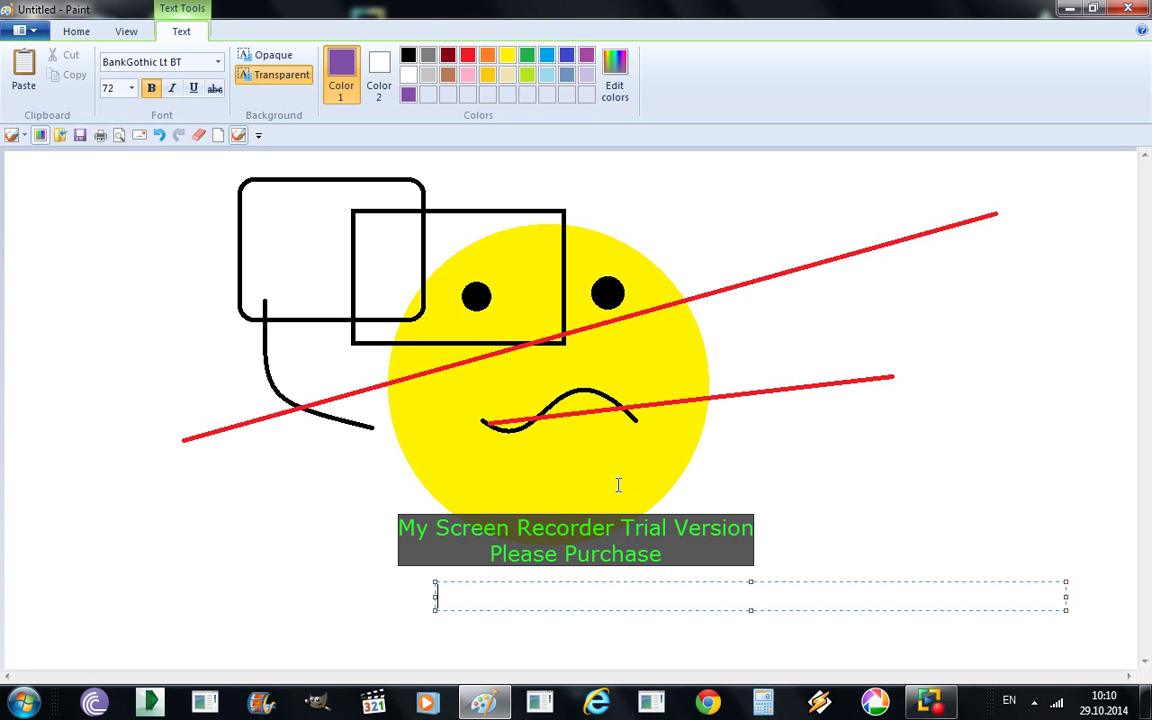
pyautogui.write('Y')
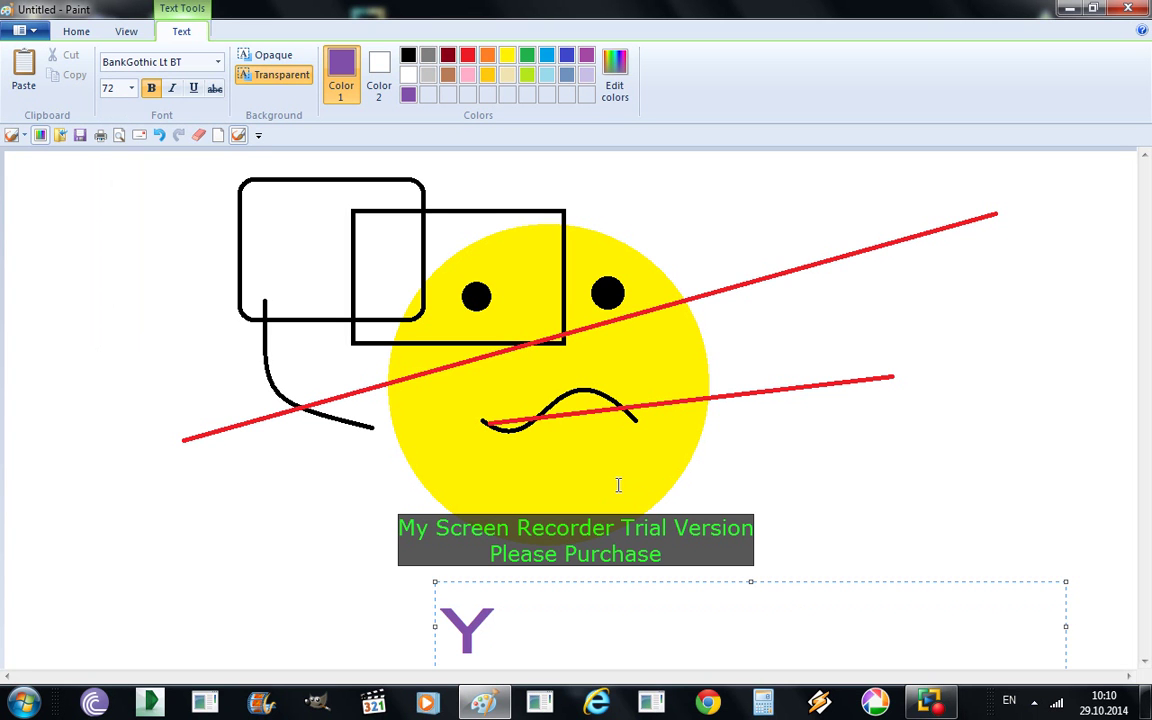
pyautogui.press('BackSpace')
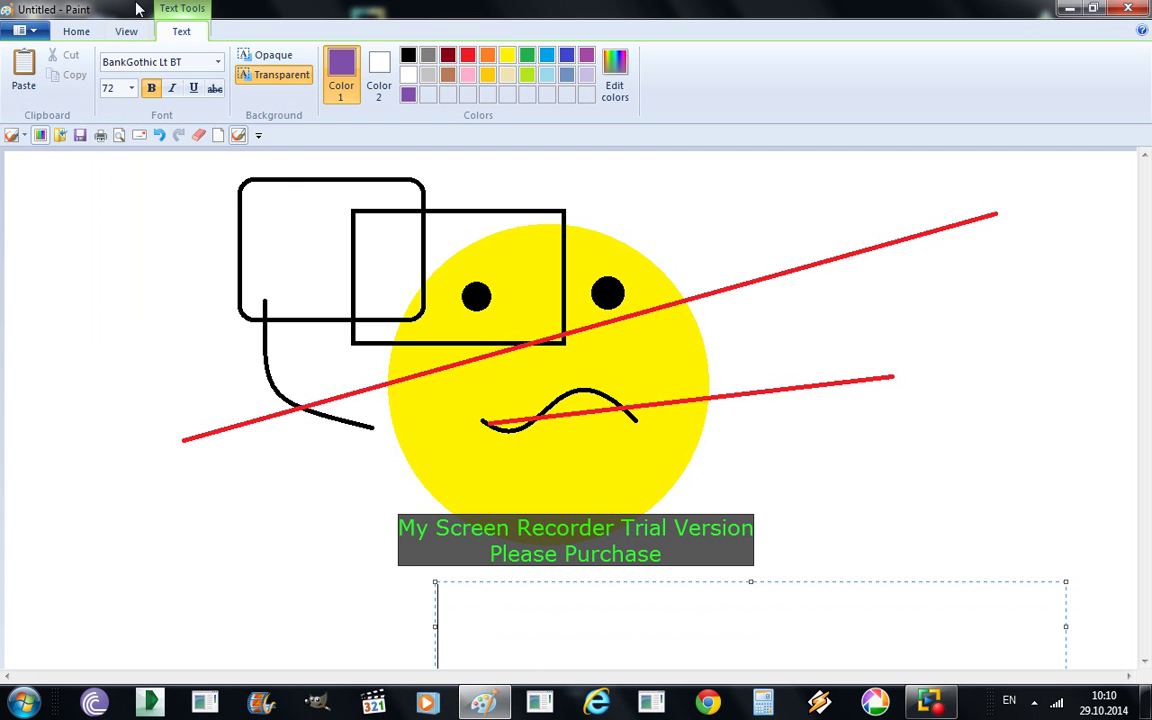
pyautogui.click(218, 68)
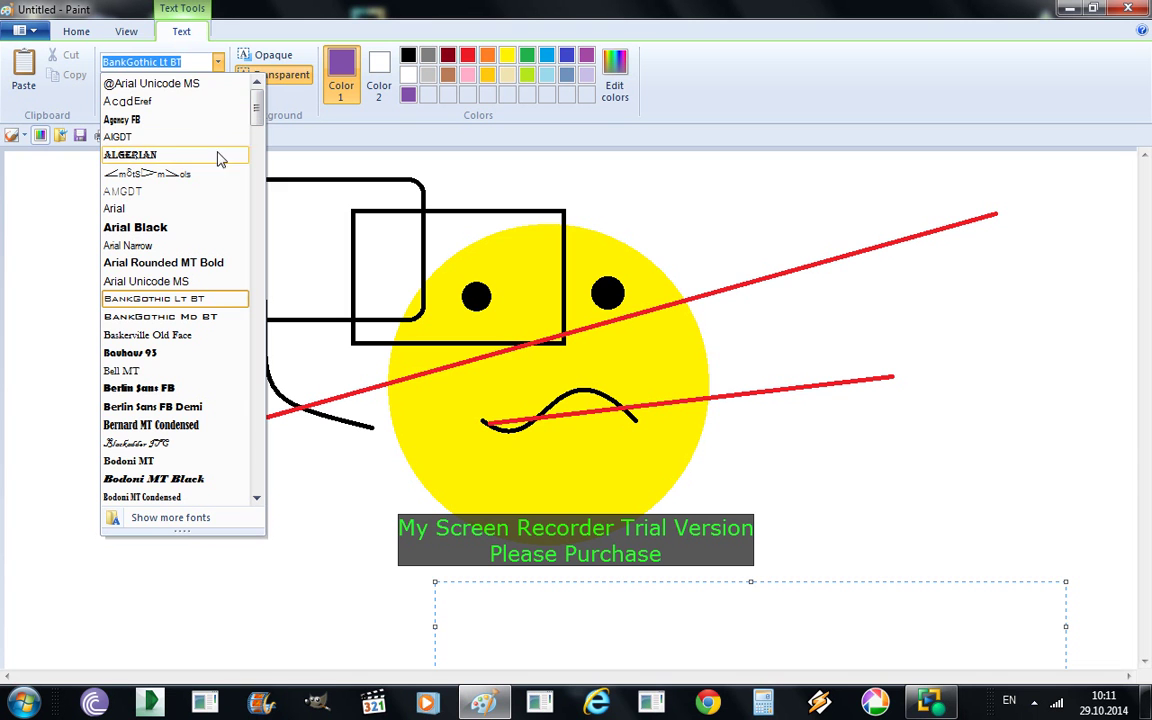
pyautogui.click(203, 84)
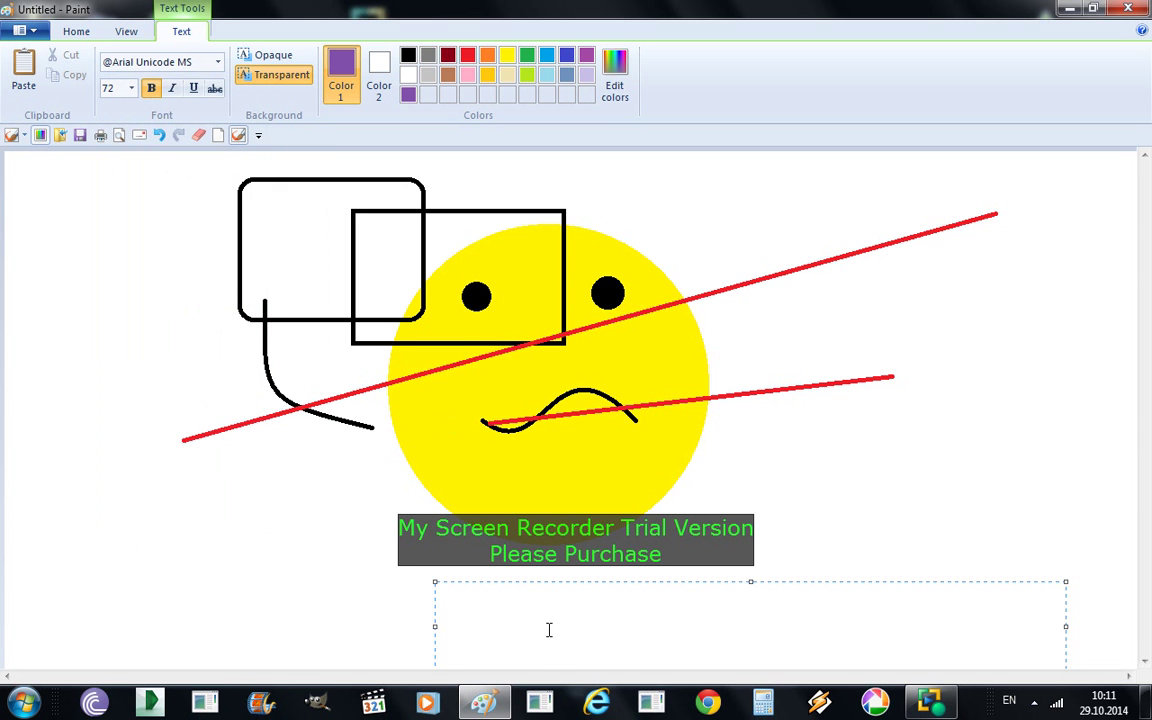
pyautogui.write('ED')
pyautogui.press('BackSpace')
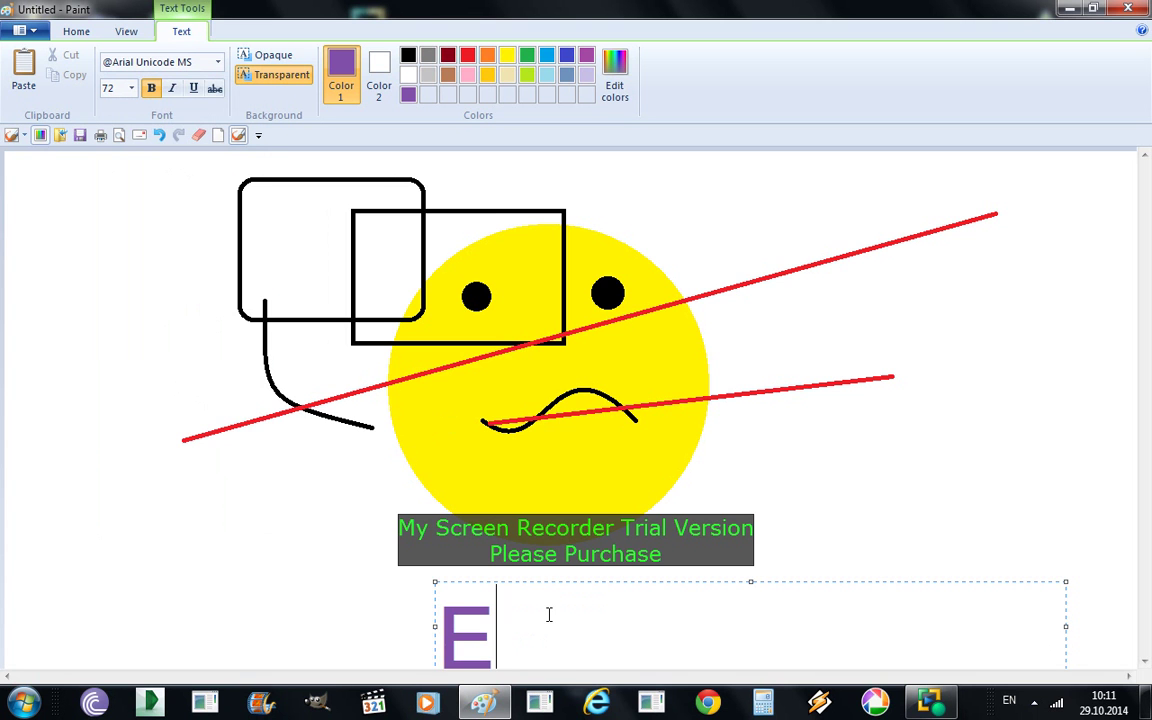
pyautogui.press('BackSpace')
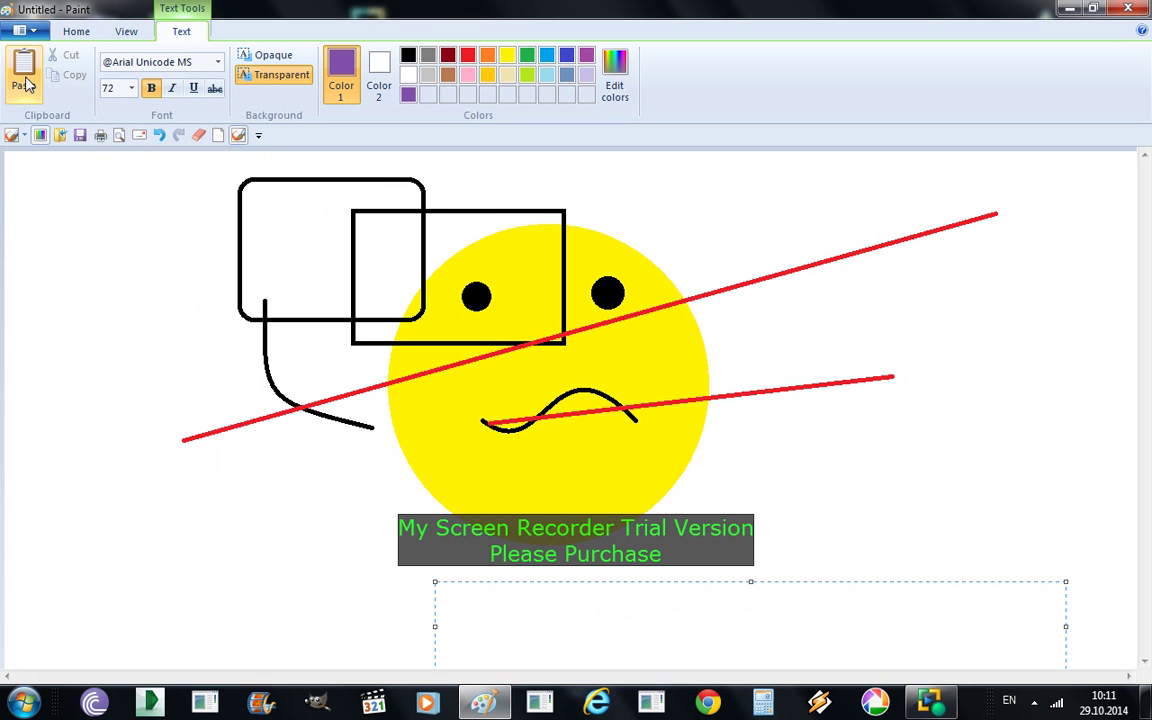
# Step: Try toggling the italic, underline and strikethrough styles, test a bold letter S and undo it
pyautogui.click(172, 88)
pyautogui.click(193, 88)
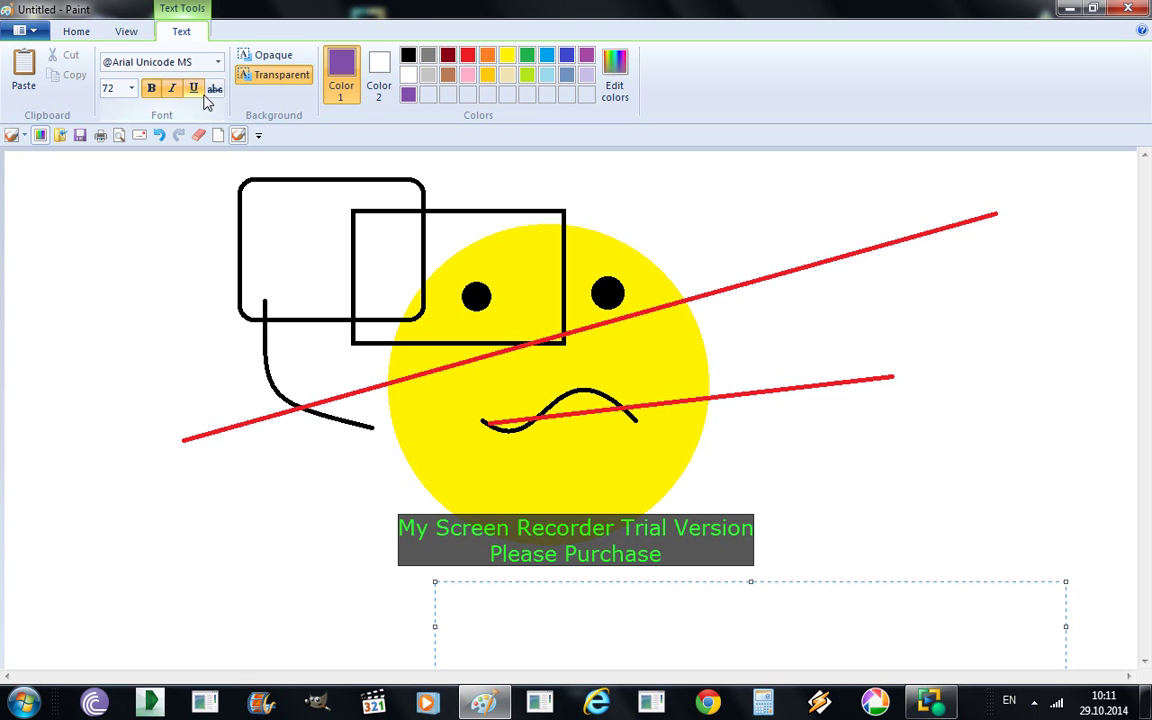
pyautogui.click(214, 91)
pyautogui.click(200, 90)
pyautogui.click(213, 90)
pyautogui.click(166, 92)
pyautogui.write('S')
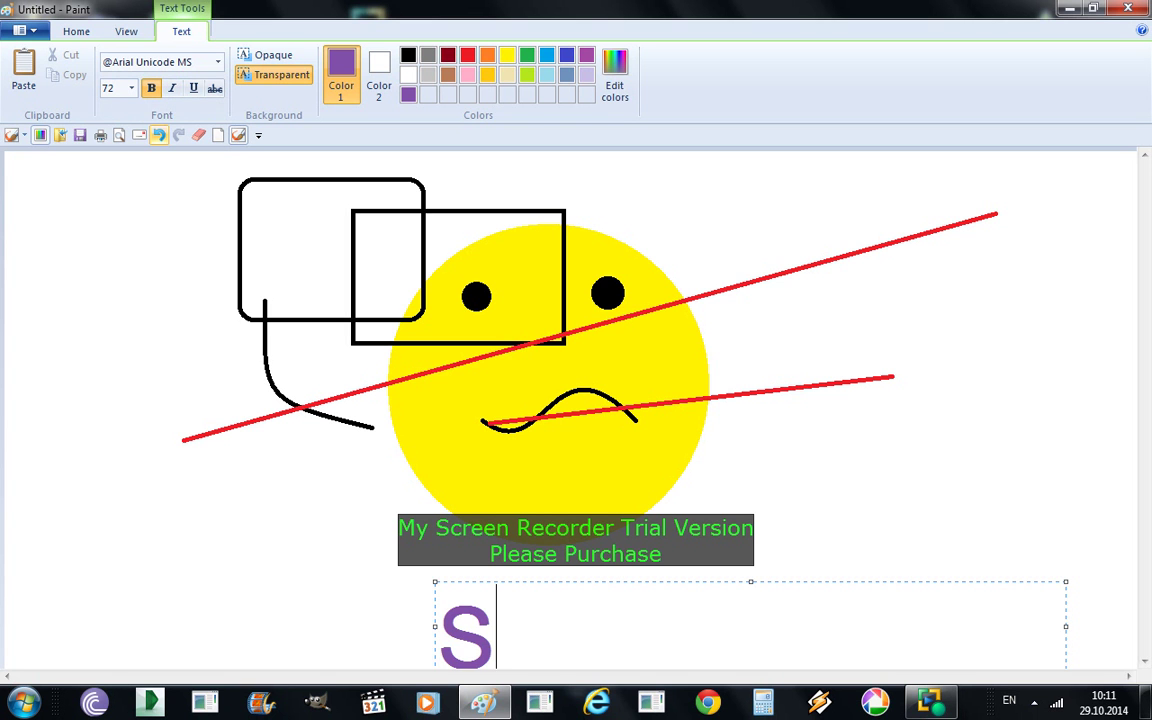
pyautogui.click(157, 132)
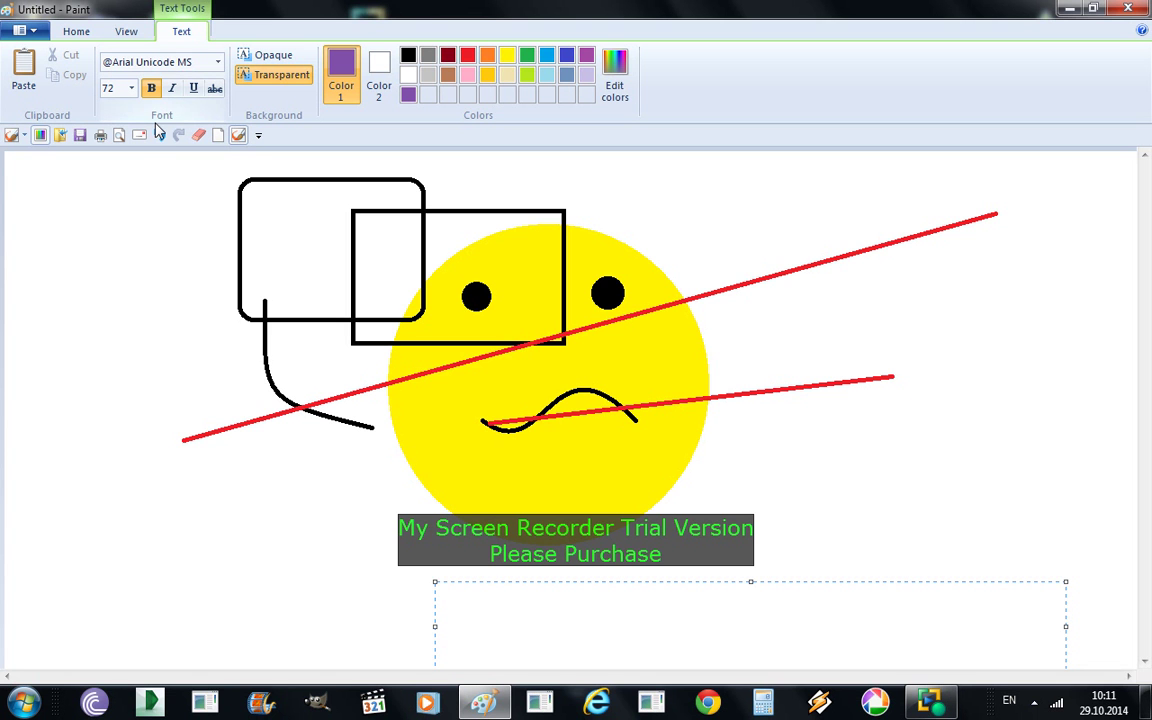
# Step: Turn bold off and test the letter S in regular and italic style, erasing each sample
pyautogui.click(151, 88)
pyautogui.write('S')
pyautogui.press('BackSpace')
pyautogui.click(173, 89)
pyautogui.write('S')
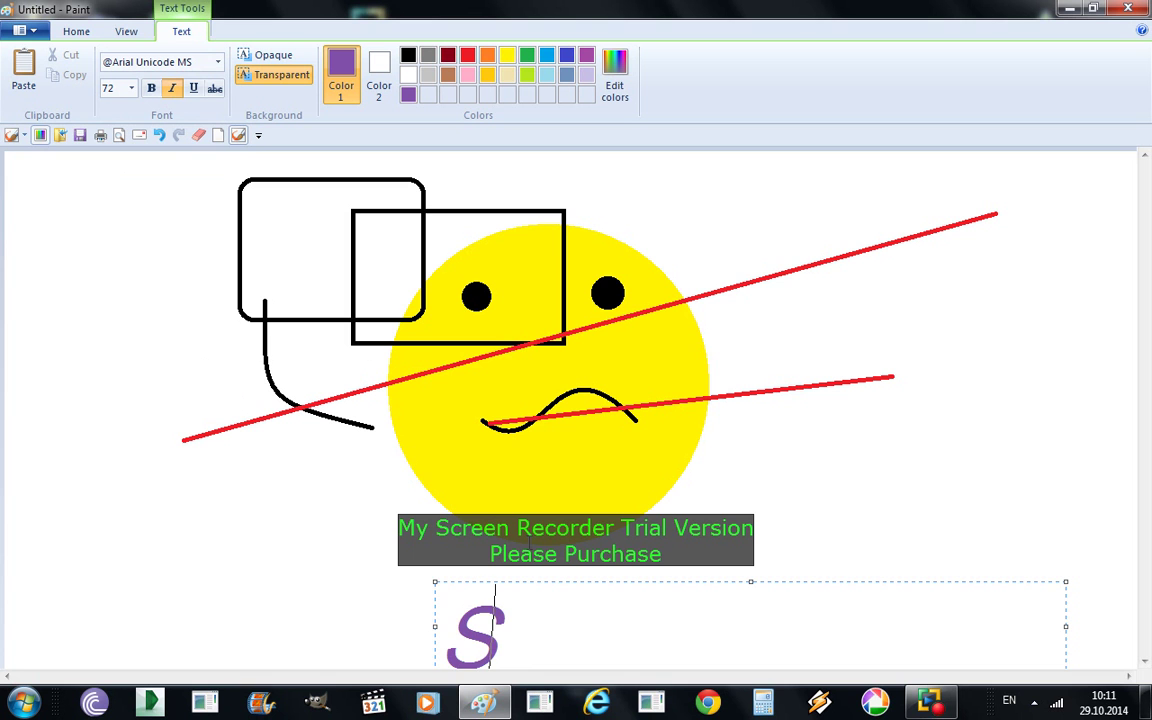
pyautogui.press('BackSpace')
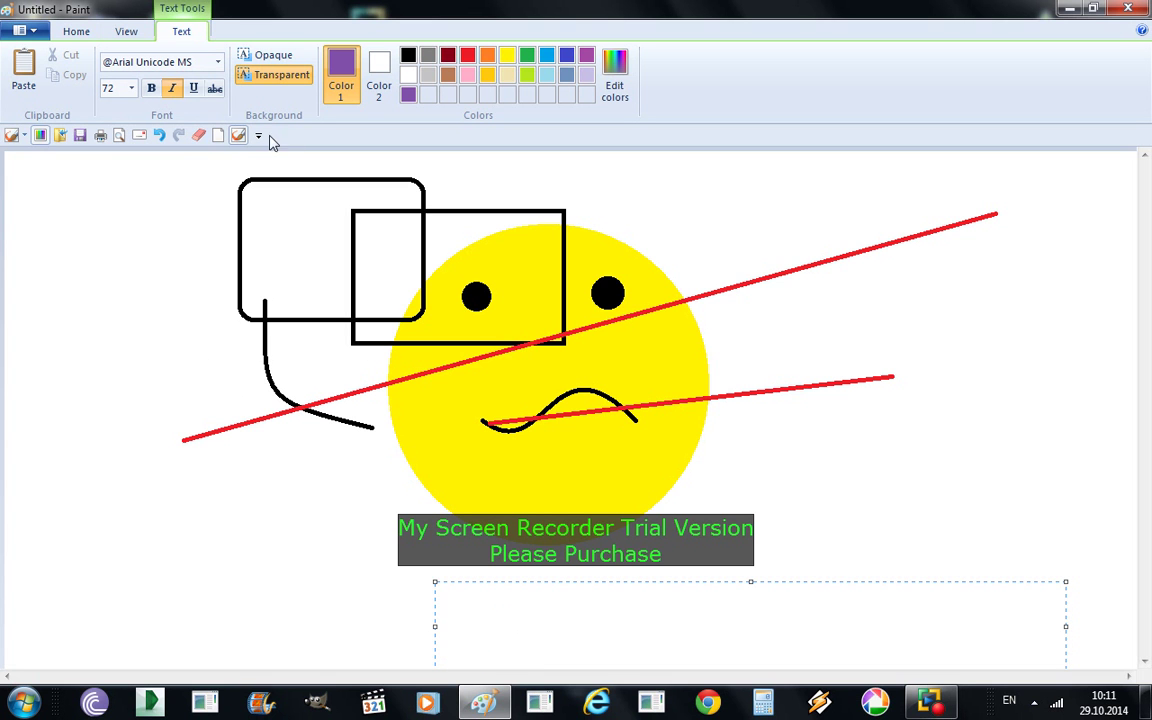
# Step: Switch the text style from italic to underline and place the letter S below the face
pyautogui.click(174, 89)
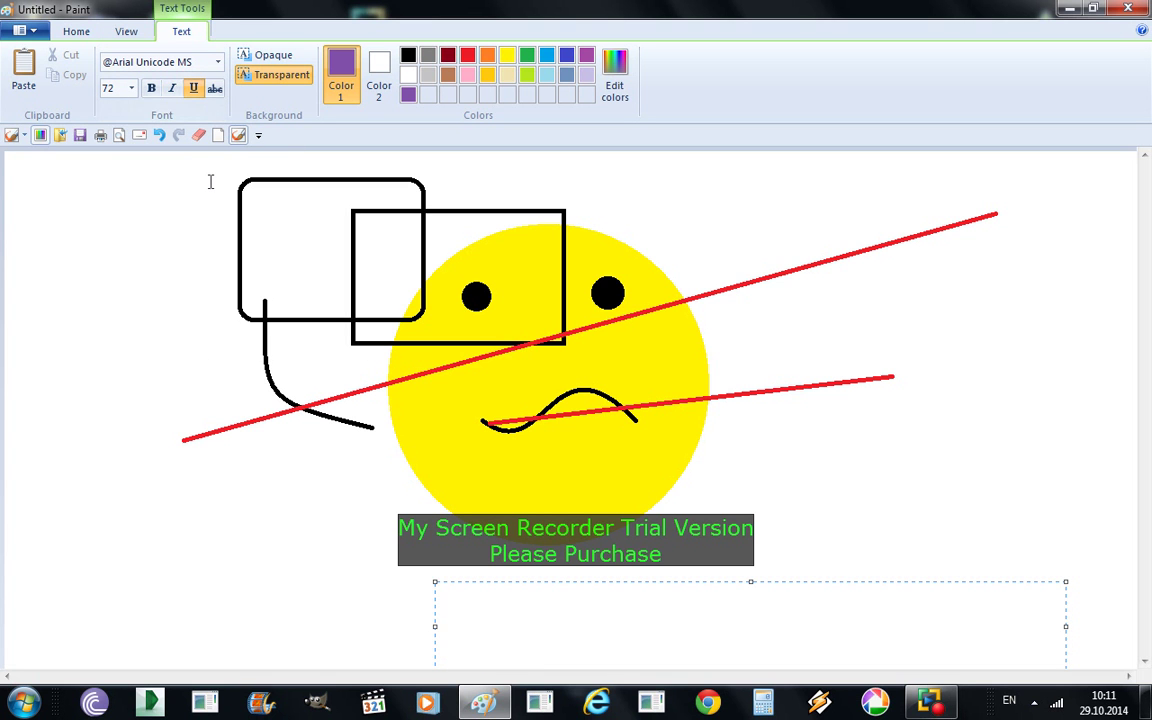
pyautogui.write('S')
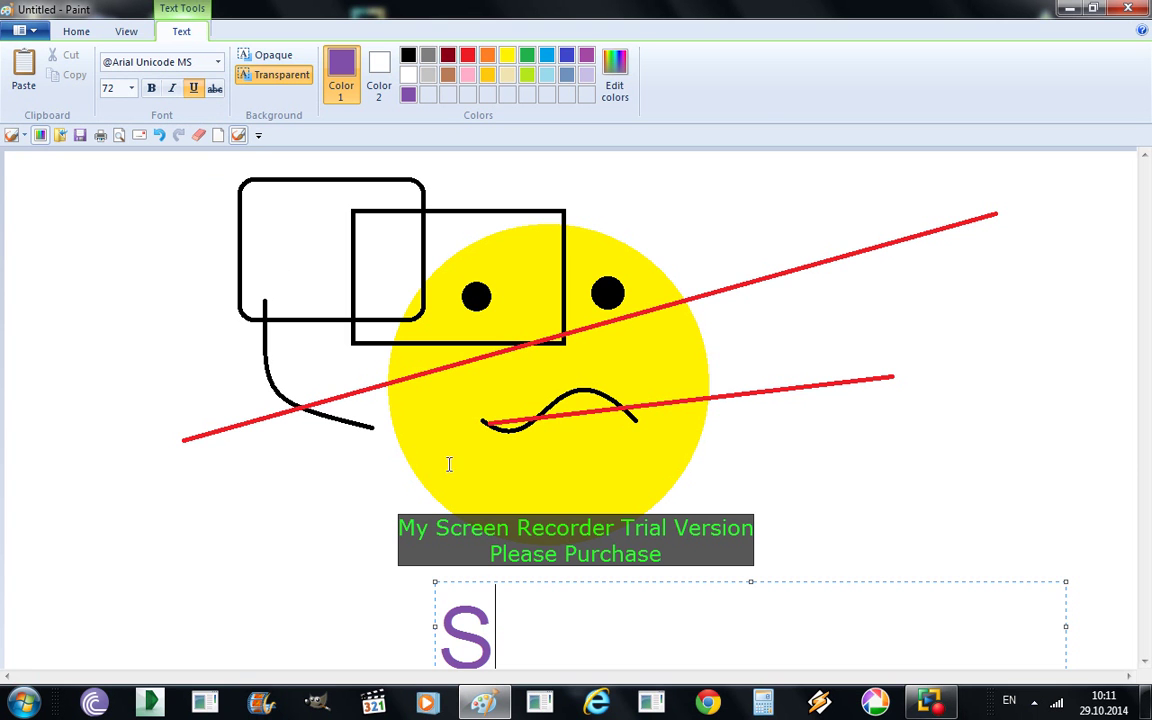
pyautogui.click(818, 393)
# Step: Try the underlined text SSSWD in a new text box beside the face's right edge and clear it
pyautogui.moveTo(845, 313); pyautogui.dragTo(1030, 410)
pyautogui.write('SSSWD')
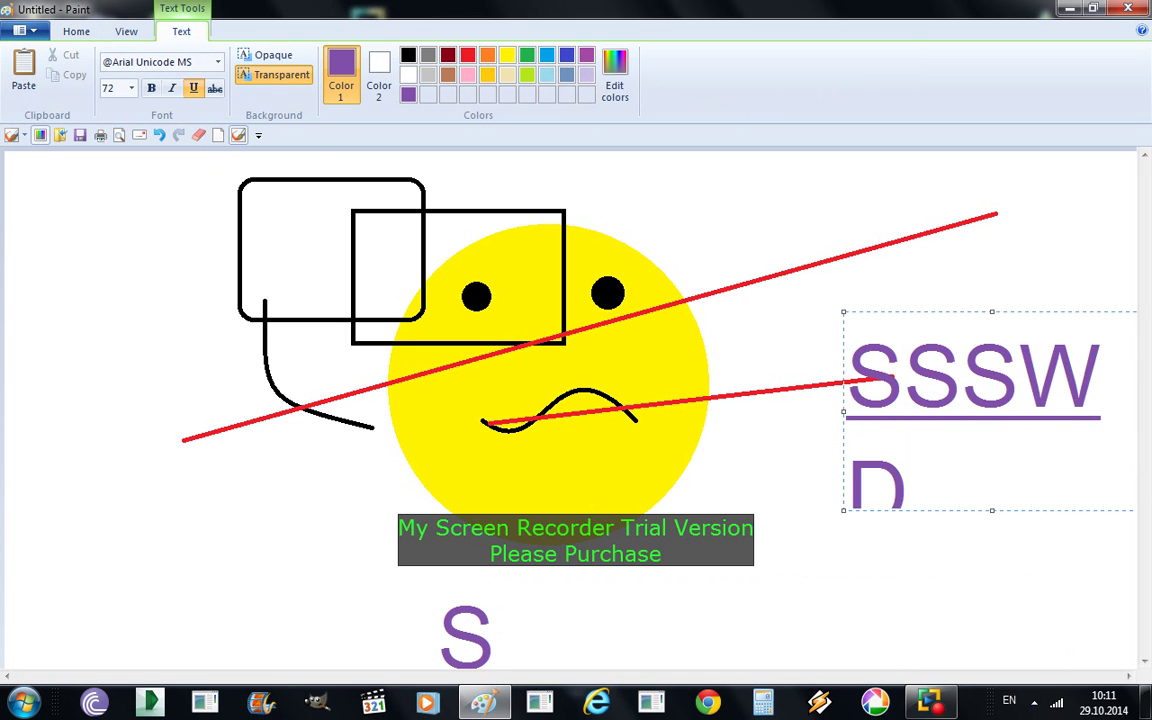
pyautogui.press('BackSpace')
pyautogui.hotkey('ctrl', 'z')
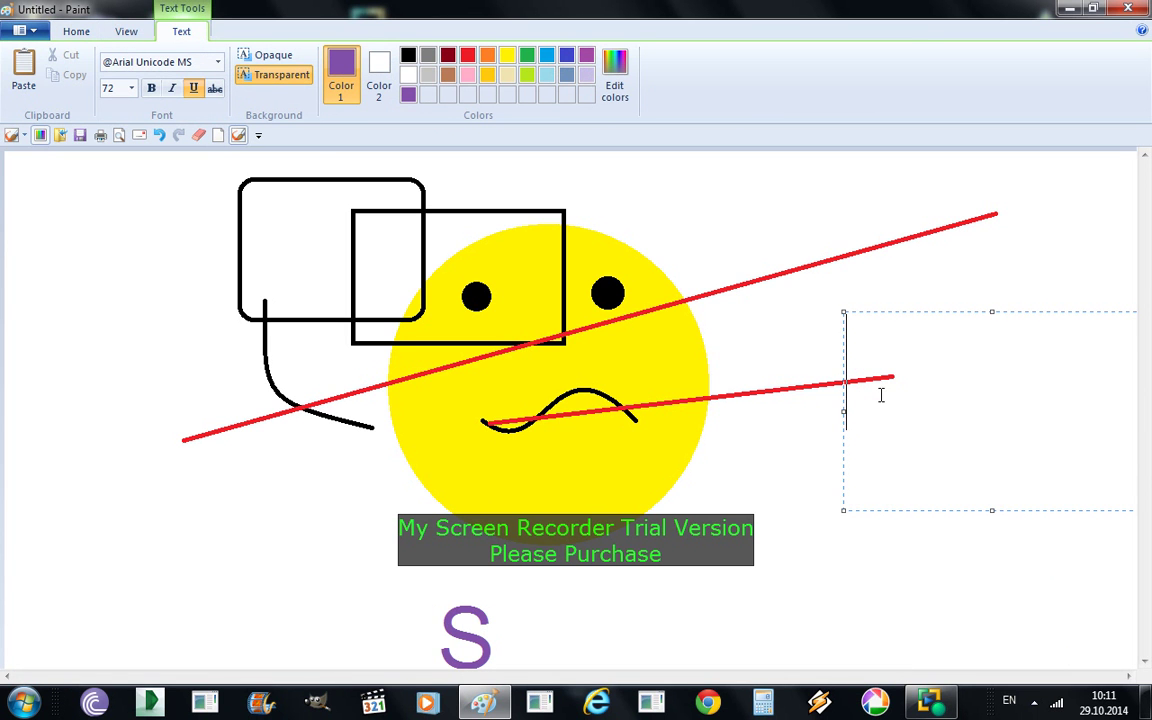
# Step: Try strikethrough formatting on three lines of text, SWWS, SSWS and ESW, in the text box beside the face
pyautogui.click(214, 88)
pyautogui.write('SWWS')
pyautogui.press('Return')
pyautogui.write('SSWS')
pyautogui.press('Return')
pyautogui.write('ESW')
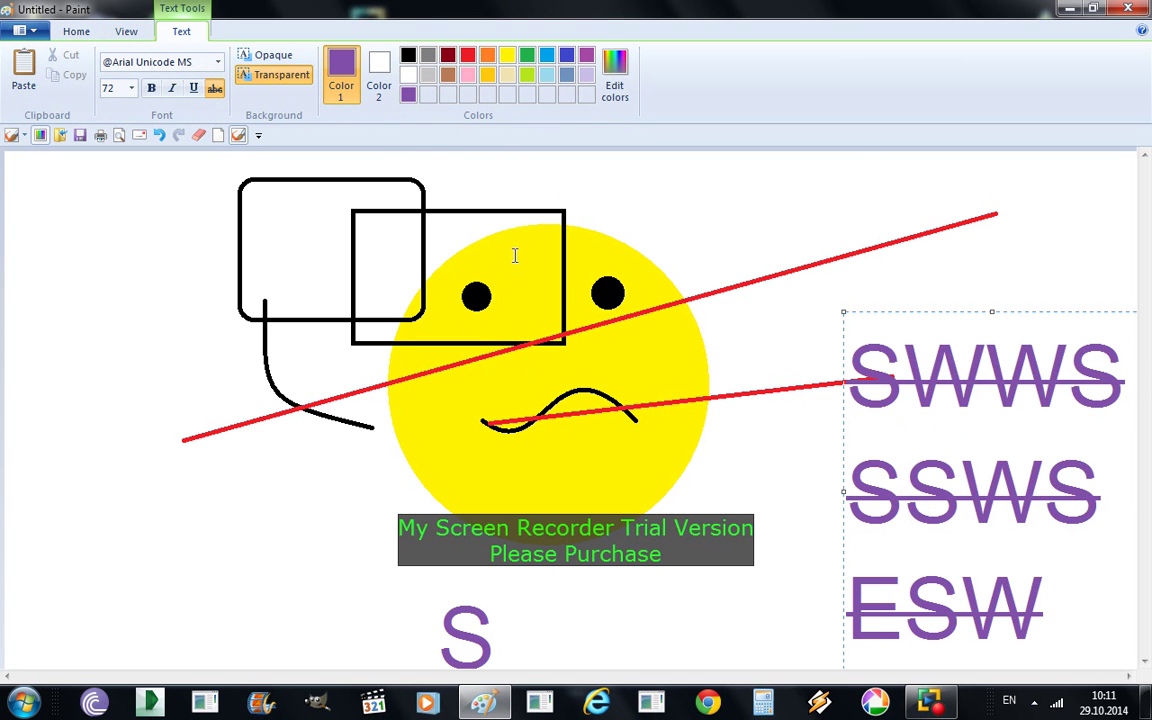
# Step: Delete the strikethrough text beside the face and close its text box
pyautogui.press('BackSpace')
pyautogui.press('BackSpace')
pyautogui.press('BackSpace')
pyautogui.press('BackSpace')
pyautogui.press('BackSpace')
pyautogui.press('BackSpace')
pyautogui.press('BackSpace')
pyautogui.press('BackSpace')
pyautogui.press('BackSpace')
pyautogui.press('BackSpace')
pyautogui.press('BackSpace')
pyautogui.press('BackSpace')
pyautogui.press('BackSpace')
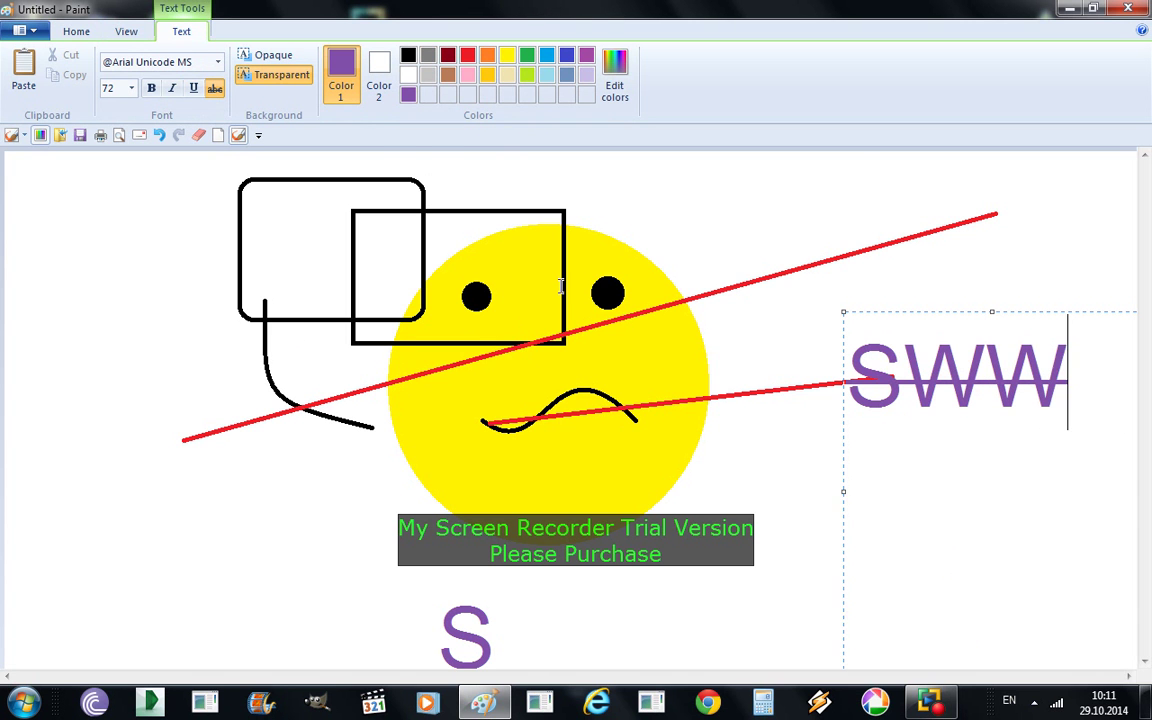
pyautogui.click(67, 255)
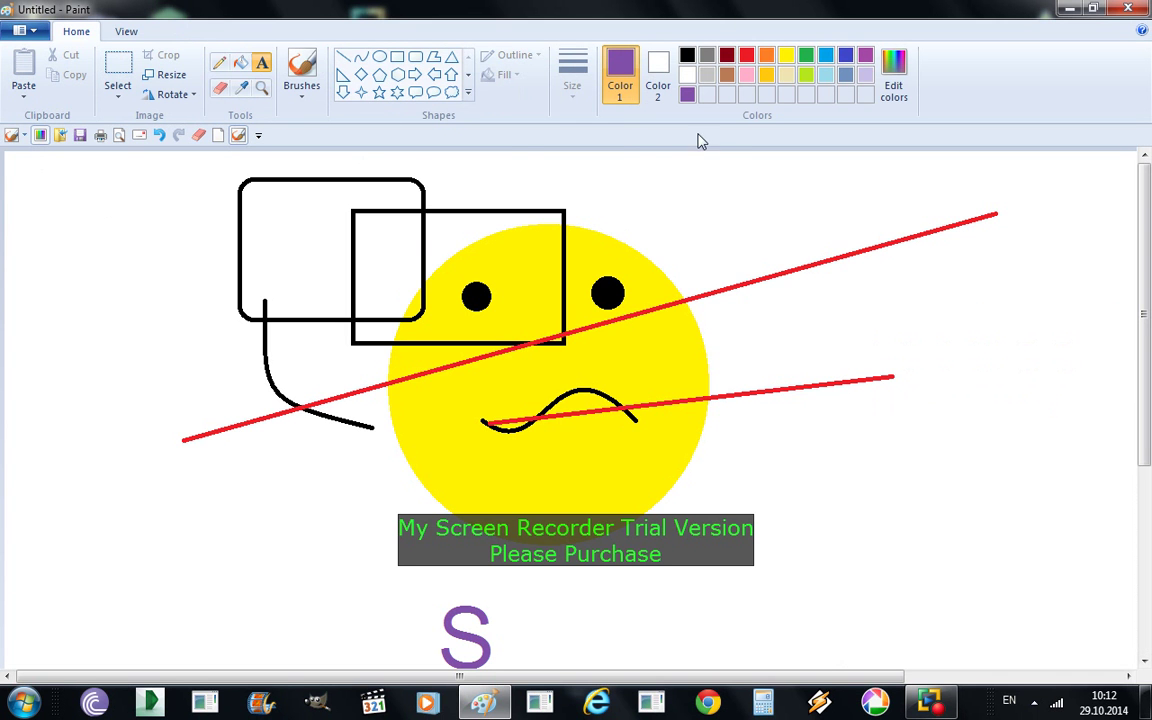
# Step: Sample the face's yellow with the Color picker and fill the rounded rectangle with it
pyautogui.click(241, 88)
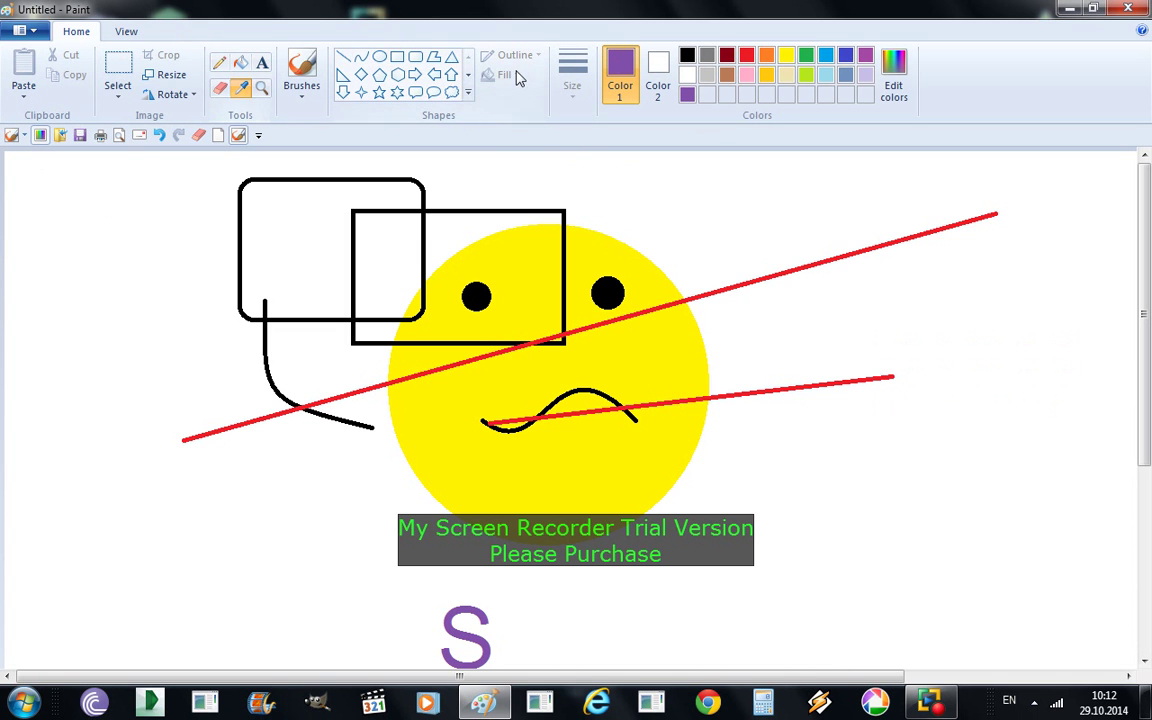
pyautogui.click(648, 324)
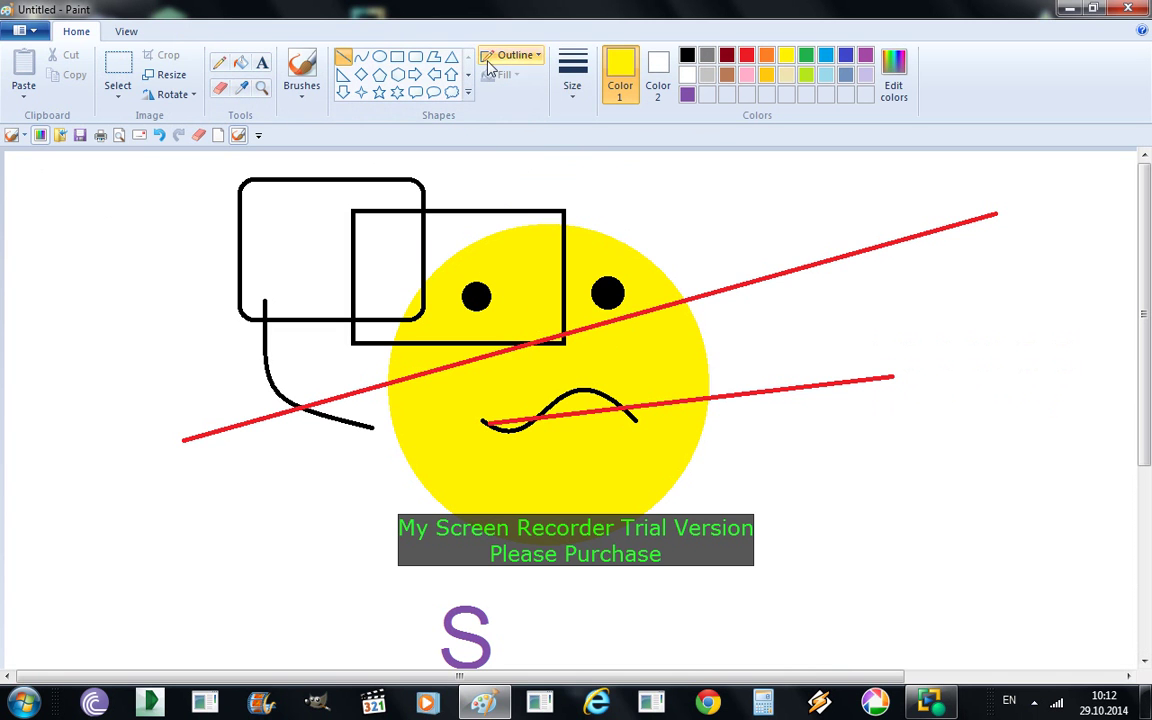
pyautogui.click(241, 66)
pyautogui.click(310, 198)
# Step: Sample the red of the diagonal line and fill the overlap of the two rectangles outside the face with it
pyautogui.click(241, 87)
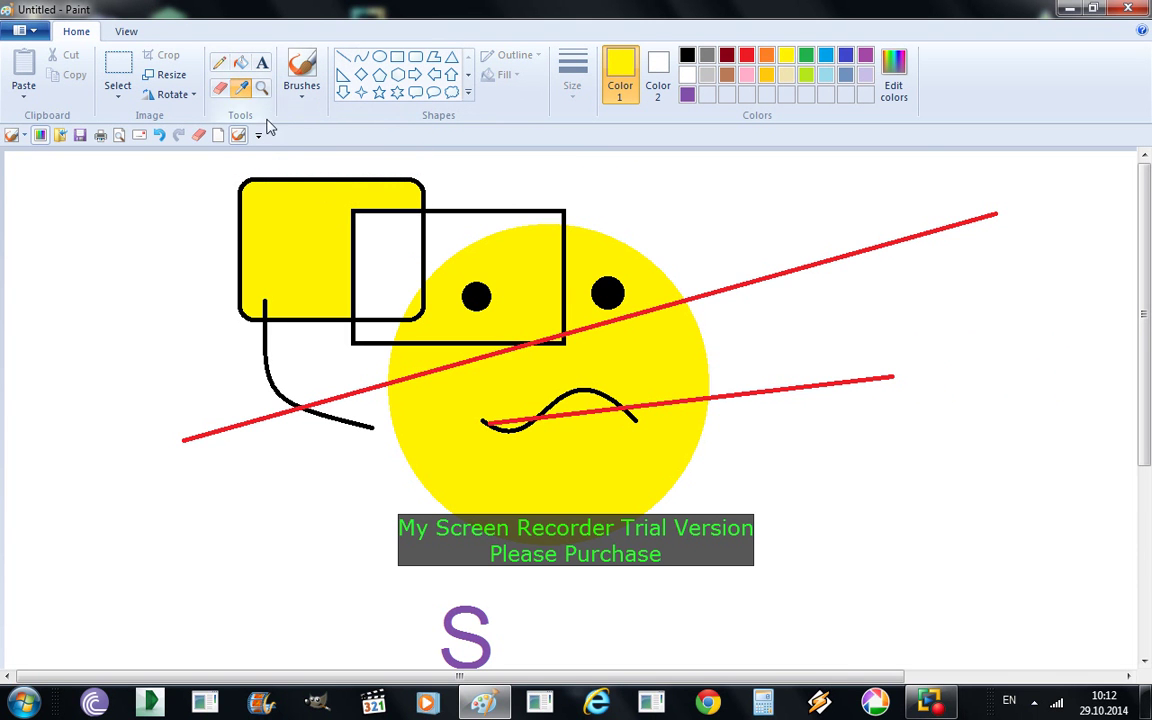
pyautogui.click(500, 345)
pyautogui.click(378, 238)
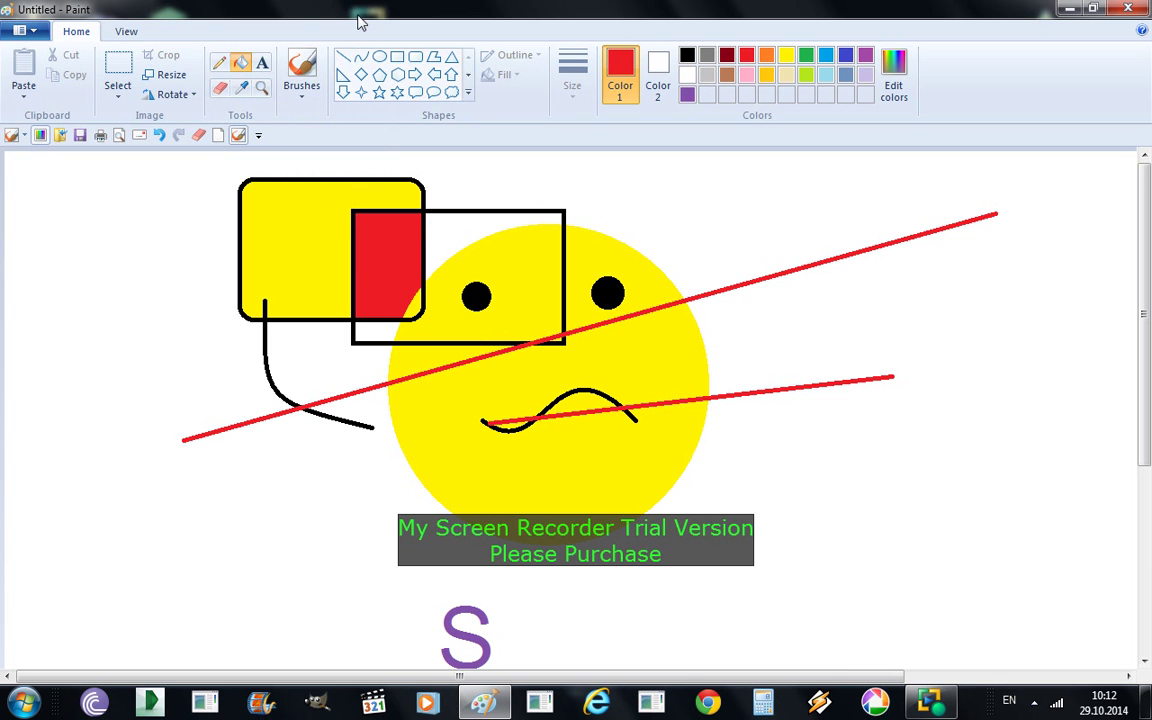
# Step: Scribble thin red freehand loops with the Pencil across the face's right edge, between the two red lines
pyautogui.click(262, 89)
pyautogui.click(553, 341)
pyautogui.click(581, 295)
pyautogui.click(300, 529)
pyautogui.click(330, 444)
pyautogui.click(368, 442)
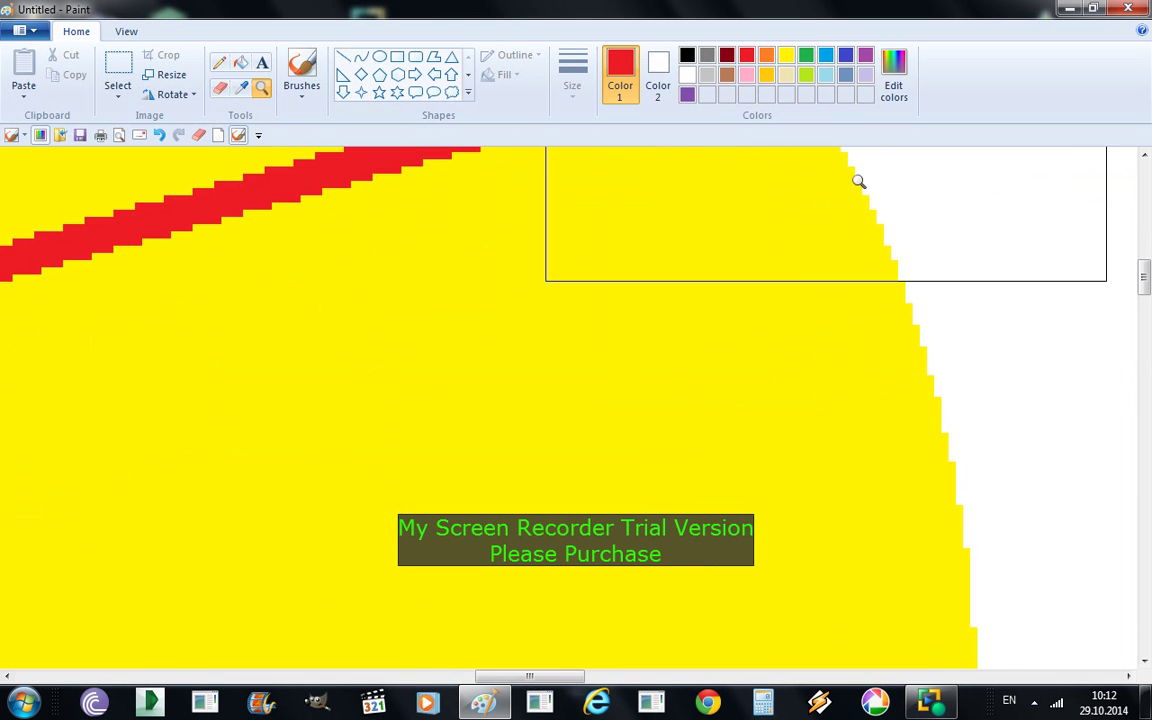
pyautogui.click(292, 72)
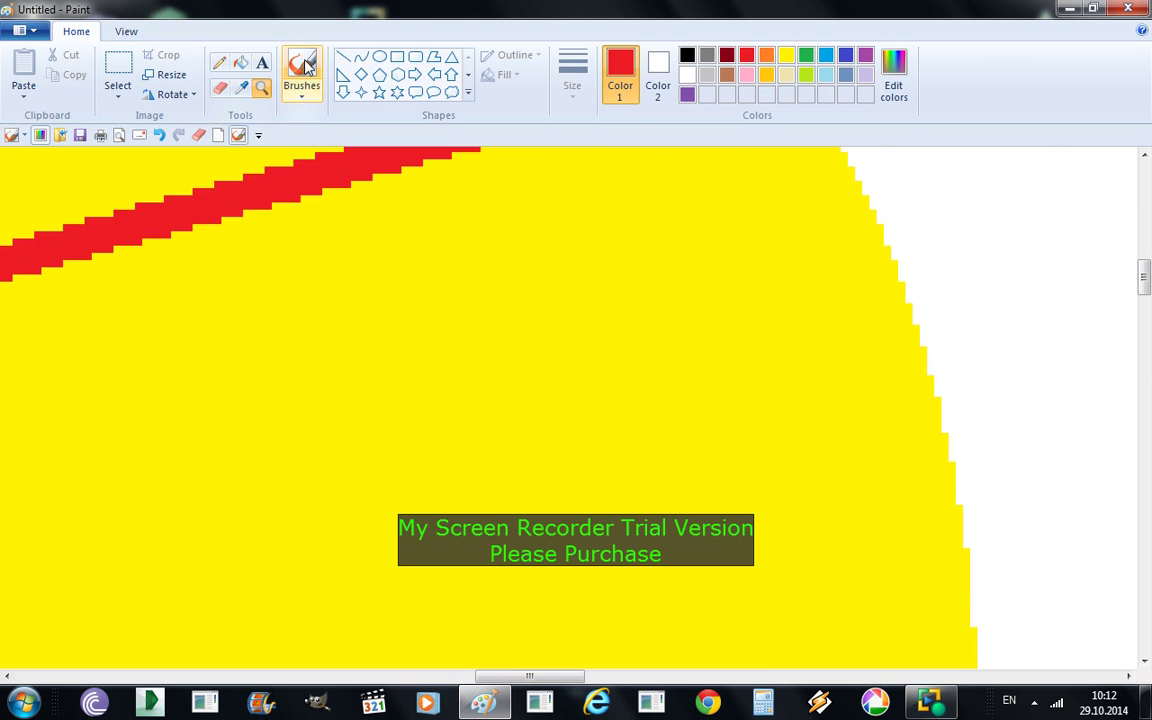
pyautogui.click(219, 62)
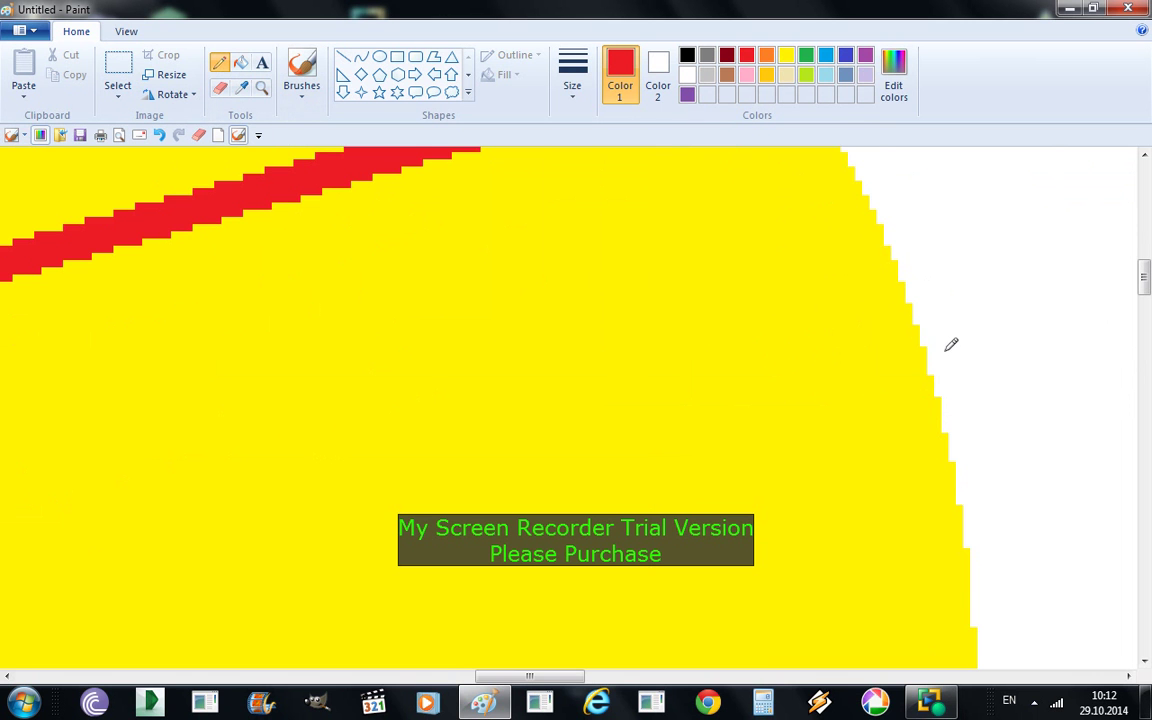
pyautogui.moveTo(933, 358)
pyautogui.mouseDown()
pyautogui.moveTo(897, 498)
pyautogui.moveTo(977, 285)
pyautogui.moveTo(674, 418)
pyautogui.moveTo(707, 370)
pyautogui.moveTo(571, 468)
pyautogui.moveTo(689, 321)
pyautogui.moveTo(640, 372)
pyautogui.mouseUp()
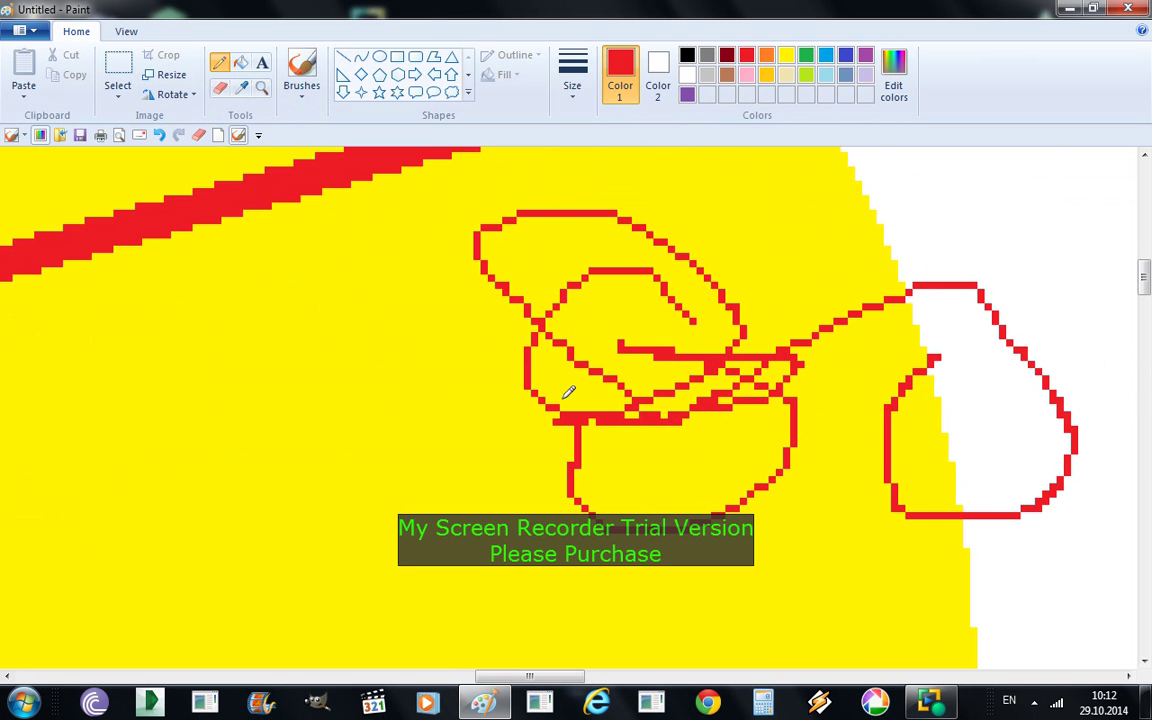
# Step: Sample the face's yellow as Color 1 with the Color picker and zoom out to the whole drawing
pyautogui.click(241, 88)
pyautogui.click(415, 291)
pyautogui.click(260, 90)
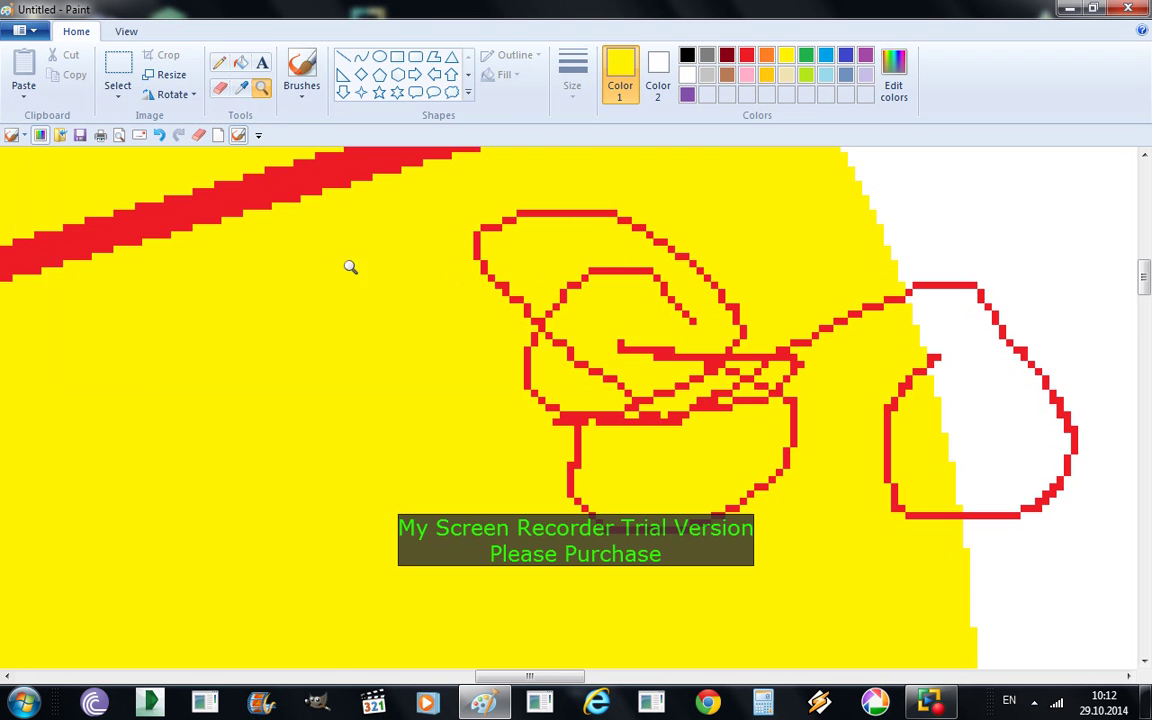
pyautogui.scroll(-4, 491, 373)
pyautogui.rightClick(497, 343)
pyautogui.rightClick(497, 343)
pyautogui.rightClick(497, 343)
pyautogui.rightClick(497, 343)
pyautogui.rightClick(285, 257)
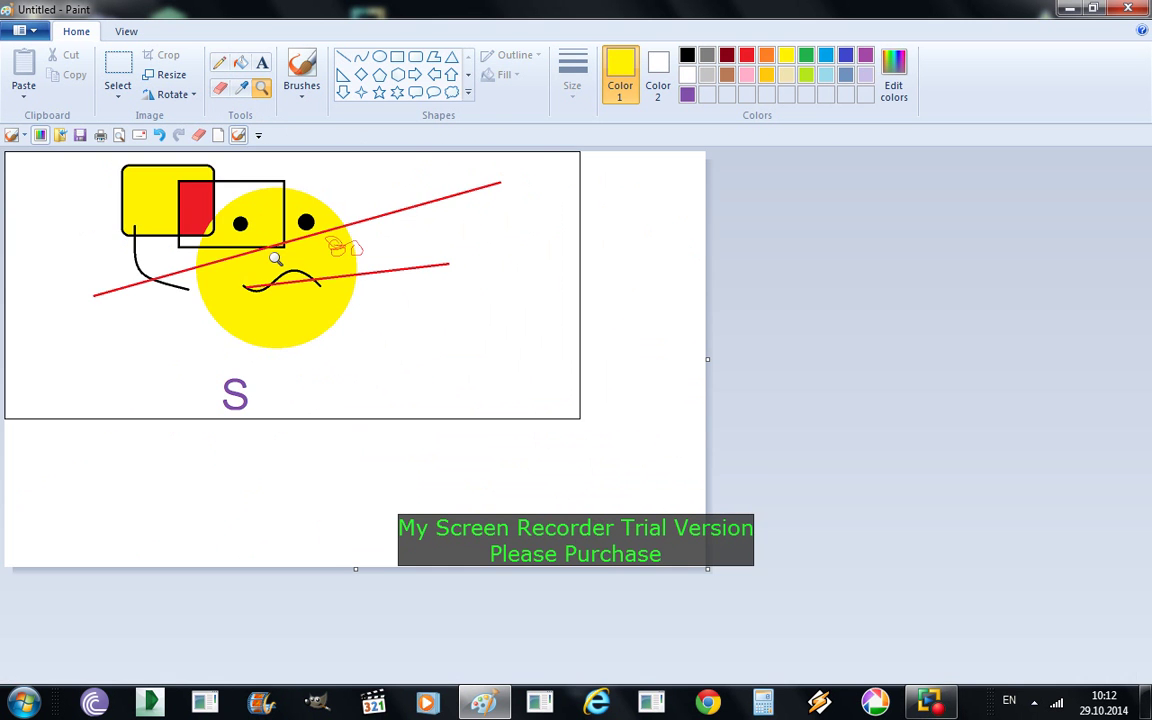
# Step: Zoom in and back out with the Magnifier, ending with the upper-left part of the drawing enlarged
pyautogui.click(269, 259)
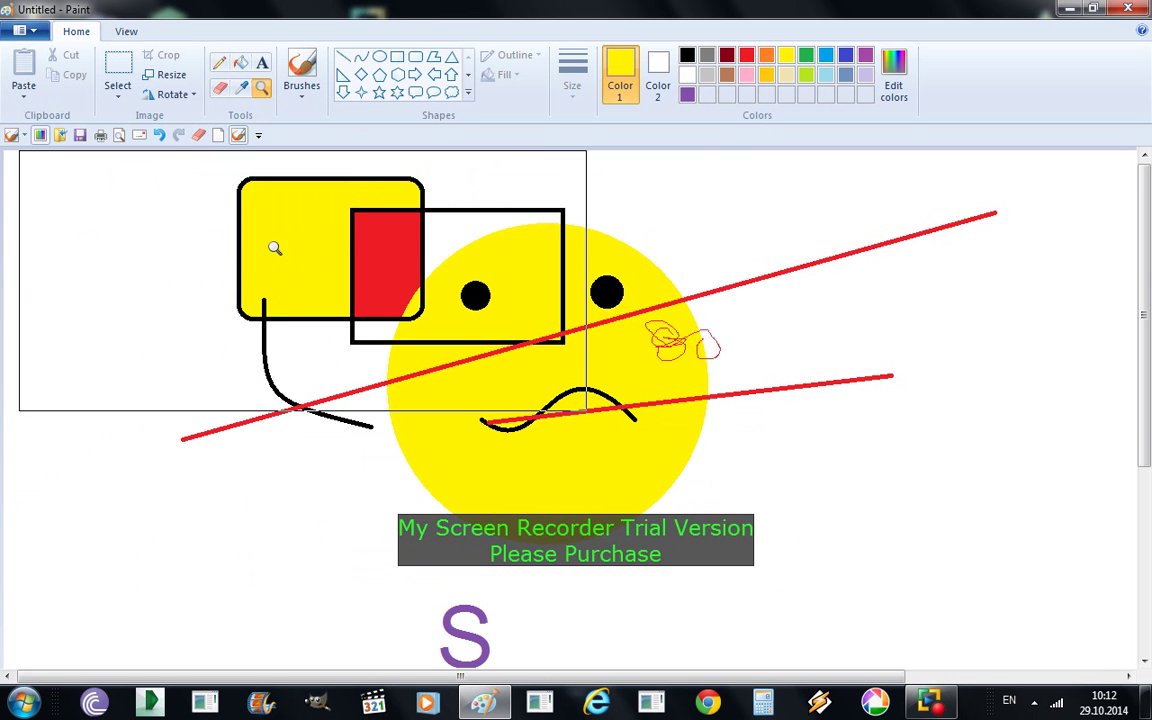
pyautogui.click(700, 357)
pyautogui.rightClick(569, 377)
pyautogui.rightClick(110, 205)
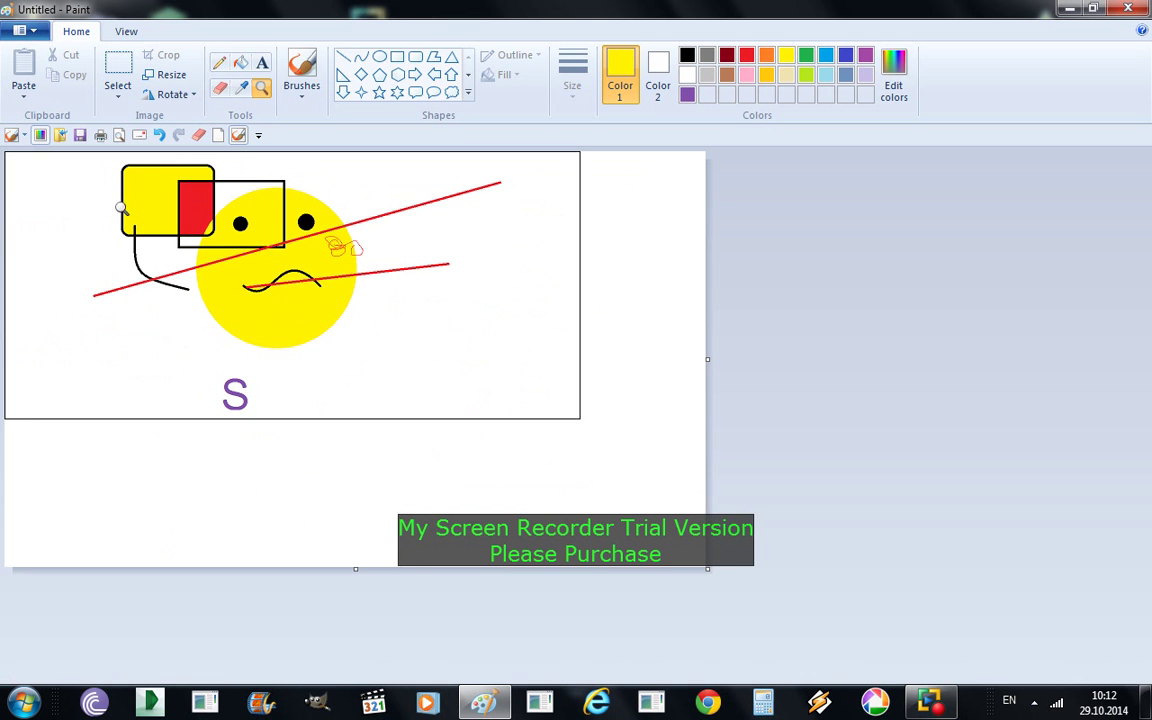
pyautogui.click(81, 201)
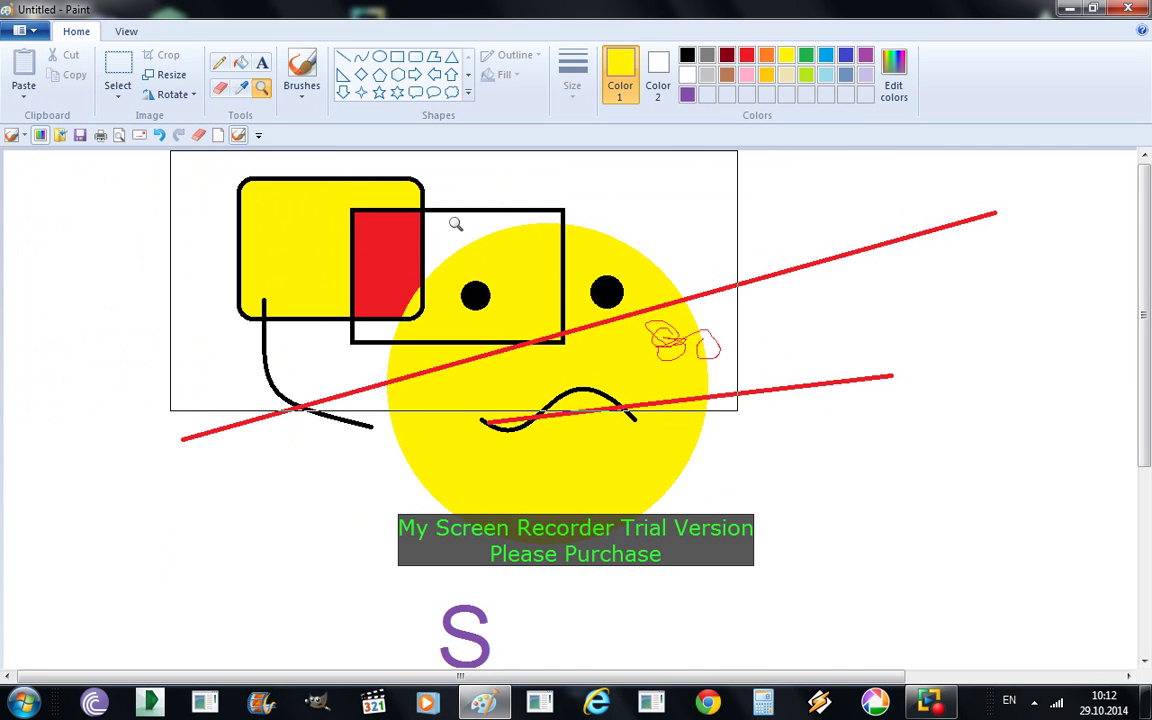
# Step: Paint yellow freehand strokes with Calligraphy brush 1 above the upper red line and Calligraphy brush 2 beside the rounded rectangle
pyautogui.click(306, 92)
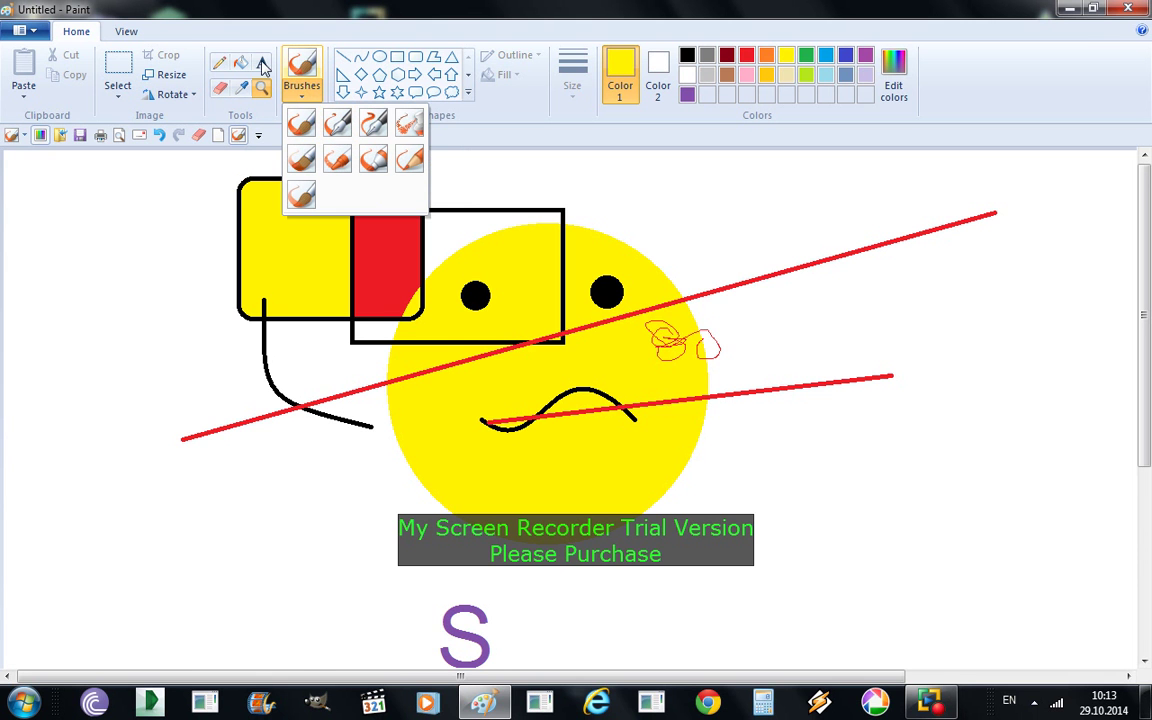
pyautogui.click(338, 122)
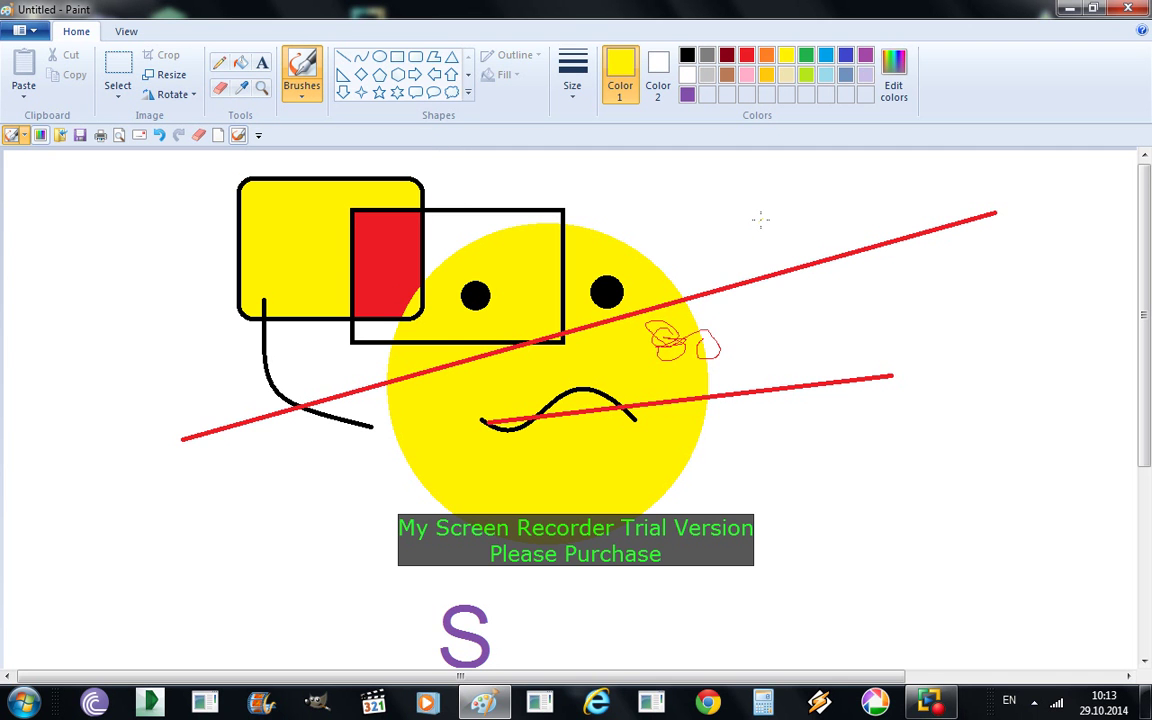
pyautogui.moveTo(776, 226)
pyautogui.mouseDown()
pyautogui.moveTo(790, 203)
pyautogui.moveTo(903, 190)
pyautogui.moveTo(877, 163)
pyautogui.mouseUp()
pyautogui.click(306, 98)
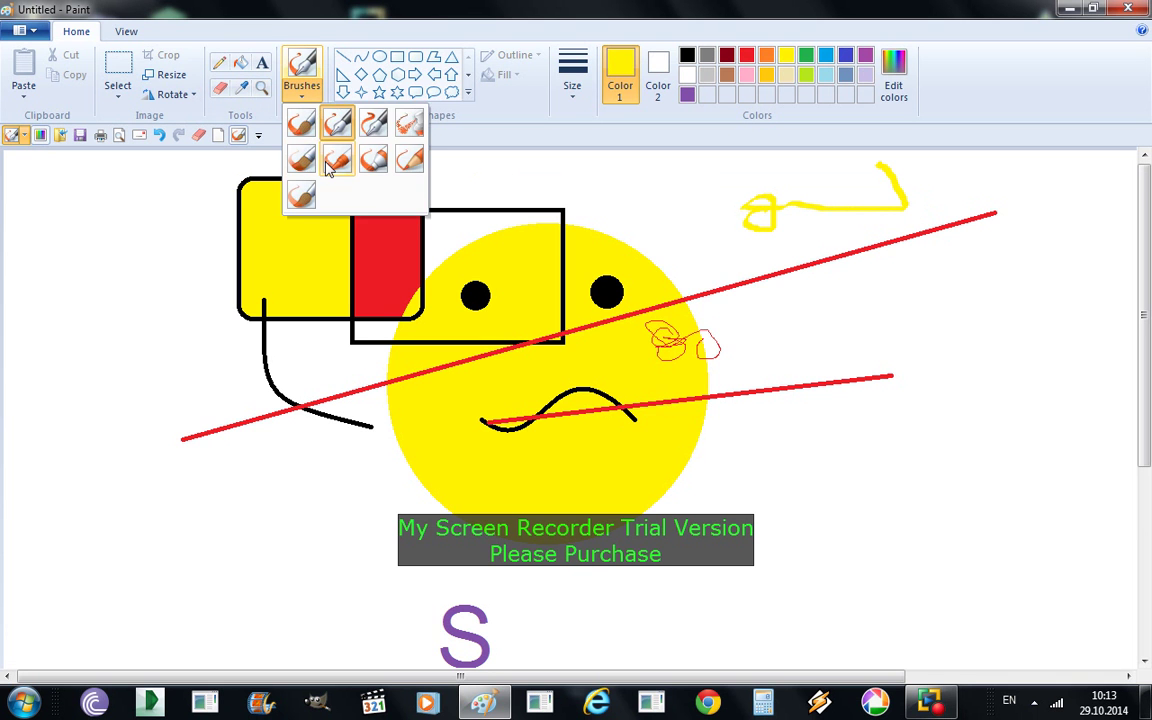
pyautogui.click(375, 123)
pyautogui.moveTo(176, 236)
pyautogui.mouseDown()
pyautogui.moveTo(163, 305)
pyautogui.moveTo(178, 215)
pyautogui.moveTo(208, 168)
pyautogui.mouseUp()
# Step: Spray yellow Airbrush loops around the lower-left end of the long red line
pyautogui.click(298, 92)
pyautogui.click(409, 122)
pyautogui.moveTo(125, 390)
pyautogui.mouseDown()
pyautogui.moveTo(213, 360)
pyautogui.moveTo(213, 416)
pyautogui.moveTo(200, 212)
pyautogui.mouseUp()
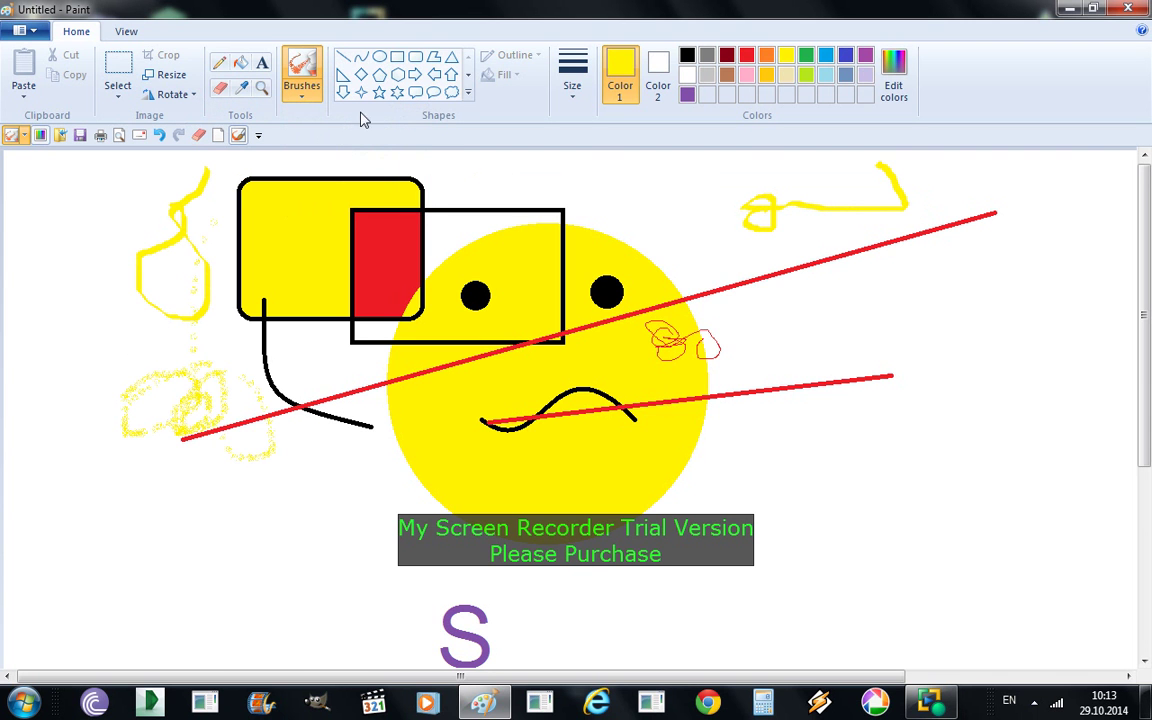
# Step: Paint a large yellow Oil brush loop to the face's lower right and a Crayon scribble below the long red line's lower end
pyautogui.click(301, 88)
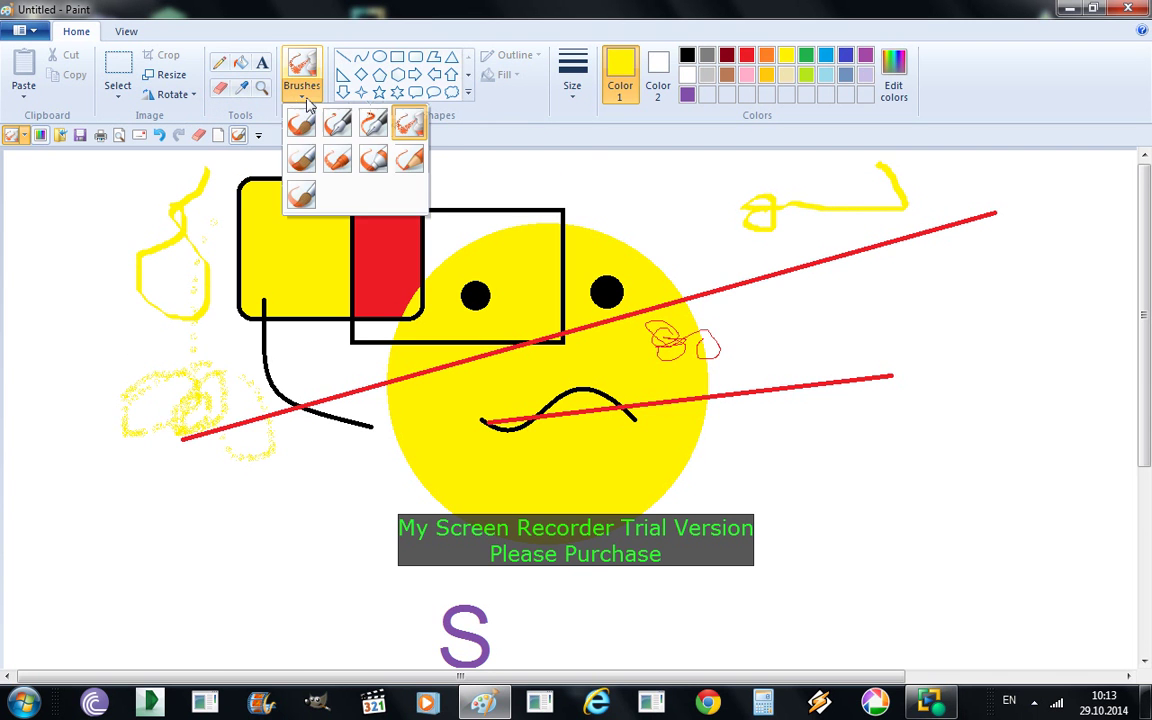
pyautogui.click(301, 168)
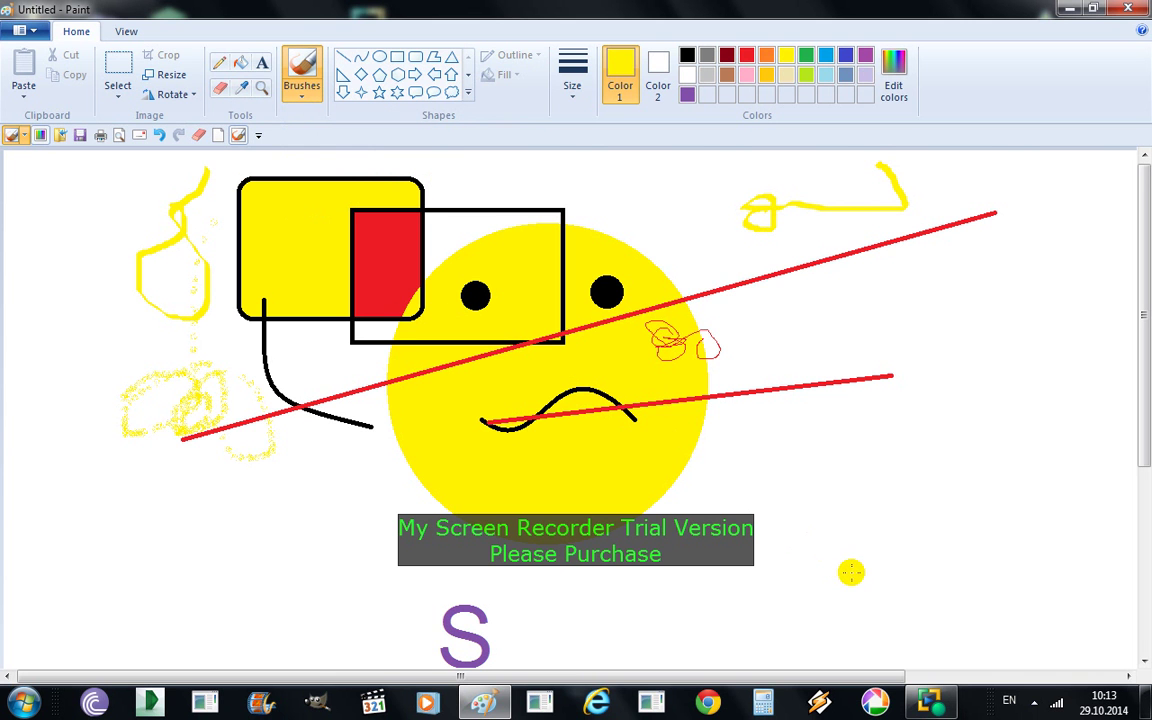
pyautogui.moveTo(855, 567)
pyautogui.mouseDown()
pyautogui.moveTo(946, 470)
pyautogui.moveTo(772, 445)
pyautogui.moveTo(882, 440)
pyautogui.mouseUp()
pyautogui.click(302, 98)
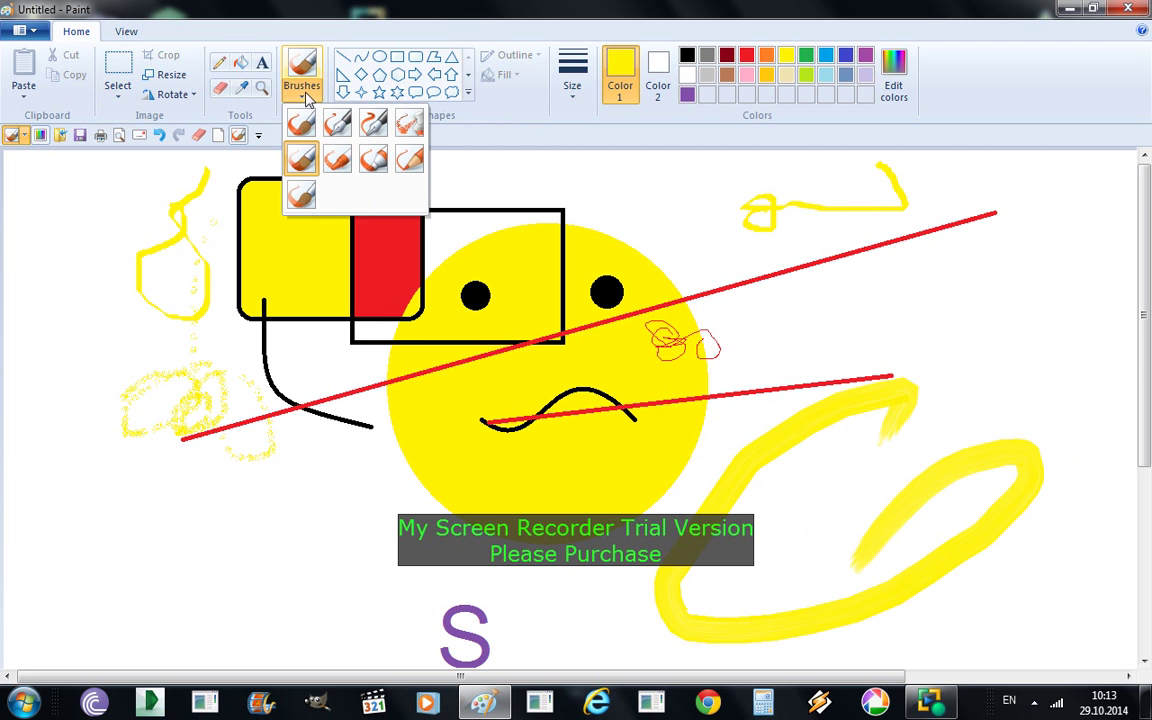
pyautogui.click(340, 168)
pyautogui.moveTo(267, 491)
pyautogui.mouseDown()
pyautogui.moveTo(268, 516)
pyautogui.moveTo(240, 470)
pyautogui.moveTo(200, 505)
pyautogui.moveTo(210, 395)
pyautogui.mouseUp()
# Step: Draw yellow Marker loops over the crayon scribble and a thin Natural pencil stroke beside the face's lower-left edge
pyautogui.click(302, 96)
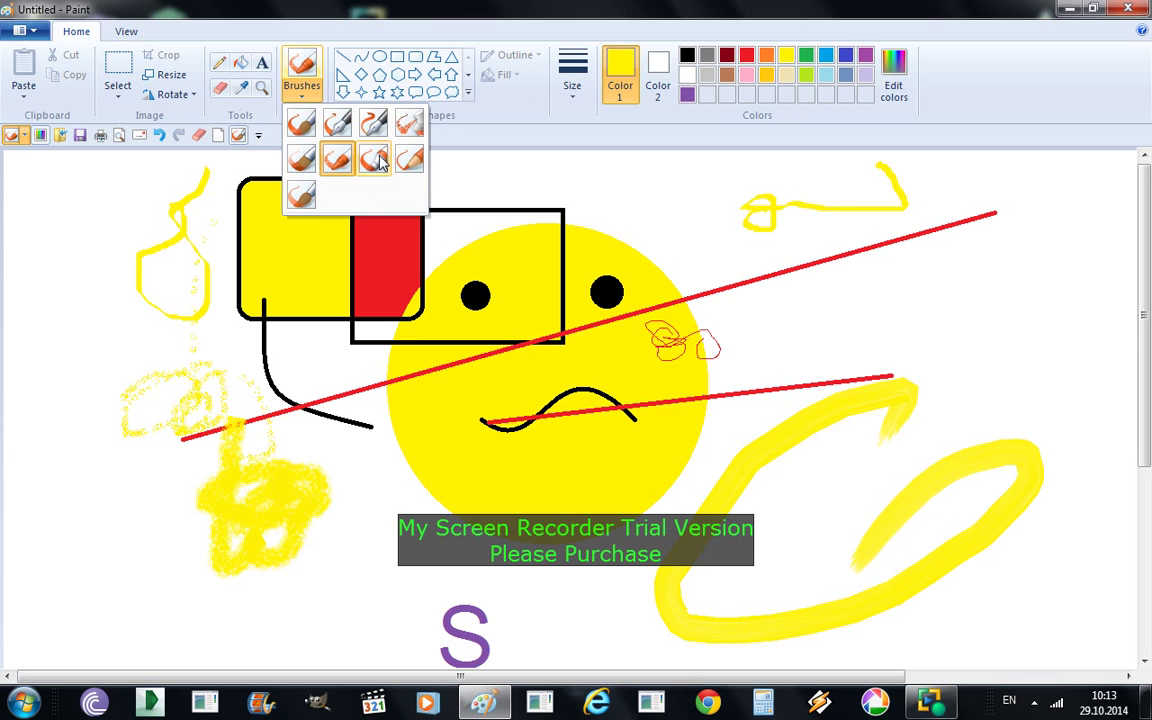
pyautogui.click(378, 161)
pyautogui.moveTo(150, 478)
pyautogui.mouseDown()
pyautogui.moveTo(182, 528)
pyautogui.moveTo(200, 593)
pyautogui.moveTo(257, 586)
pyautogui.moveTo(230, 520)
pyautogui.mouseUp()
pyautogui.click(301, 72)
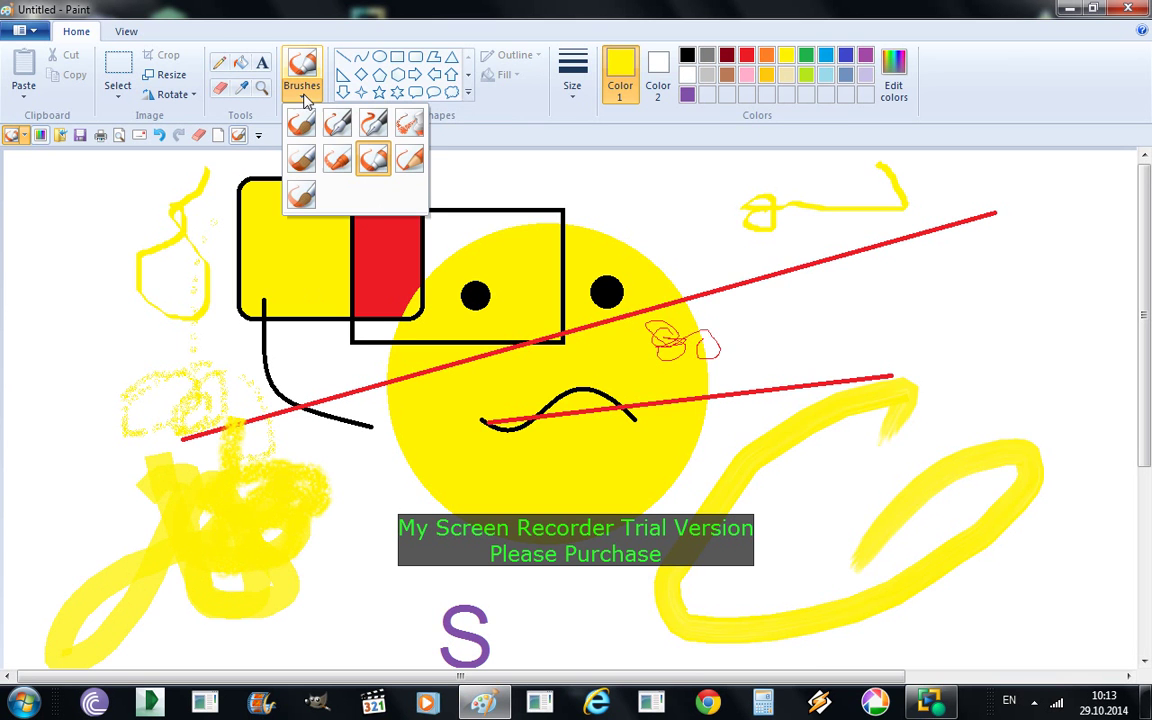
pyautogui.click(413, 170)
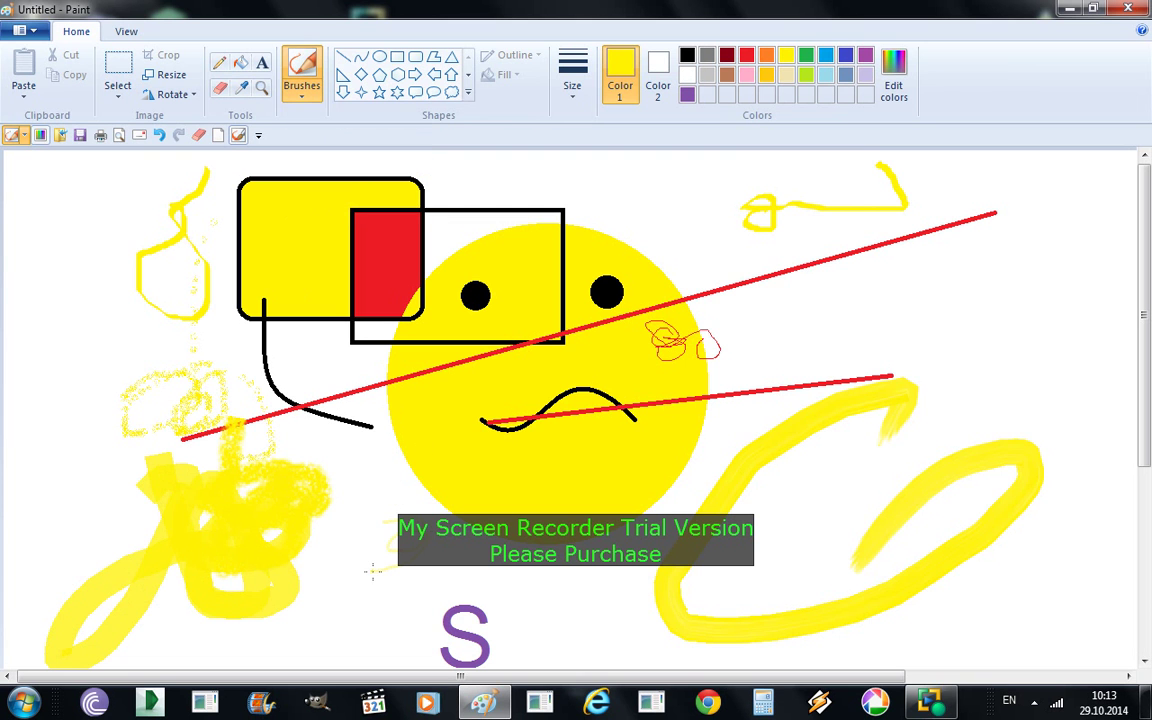
# Step: Paint yellow Watercolor brush loops at the face's lower-left edge and a thin Pencil loop at its lower-right edge
pyautogui.click(307, 92)
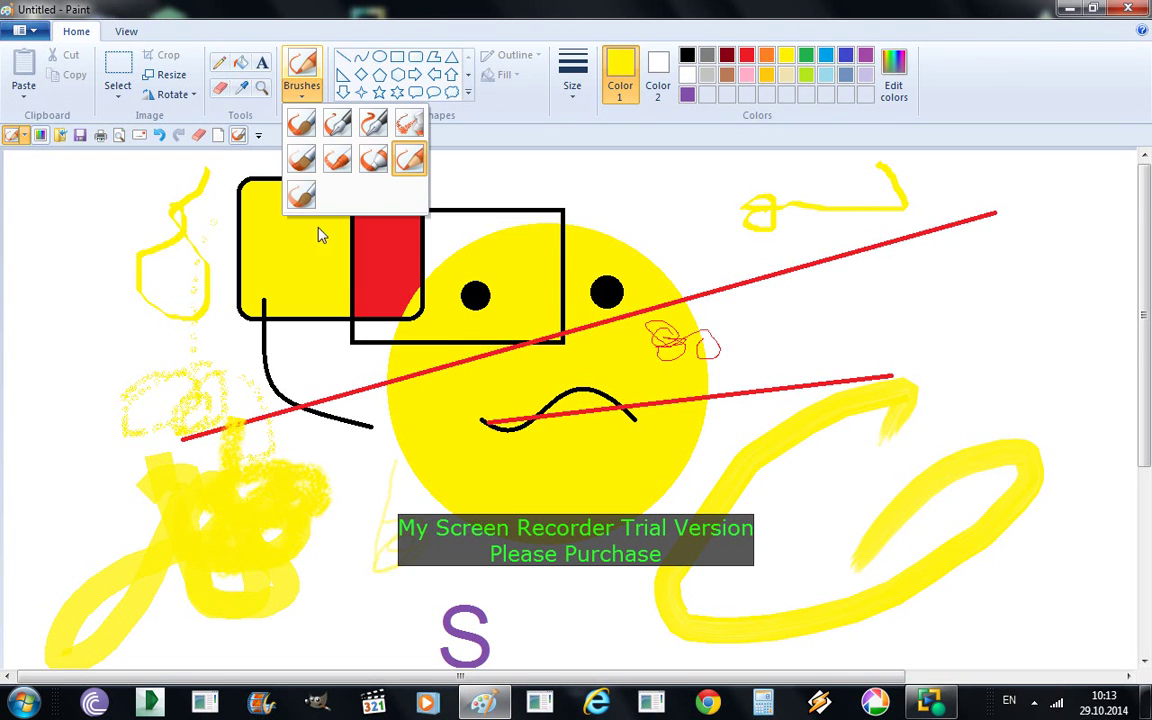
pyautogui.click(304, 197)
pyautogui.moveTo(330, 520)
pyautogui.mouseDown()
pyautogui.moveTo(365, 545)
pyautogui.moveTo(395, 533)
pyautogui.mouseUp()
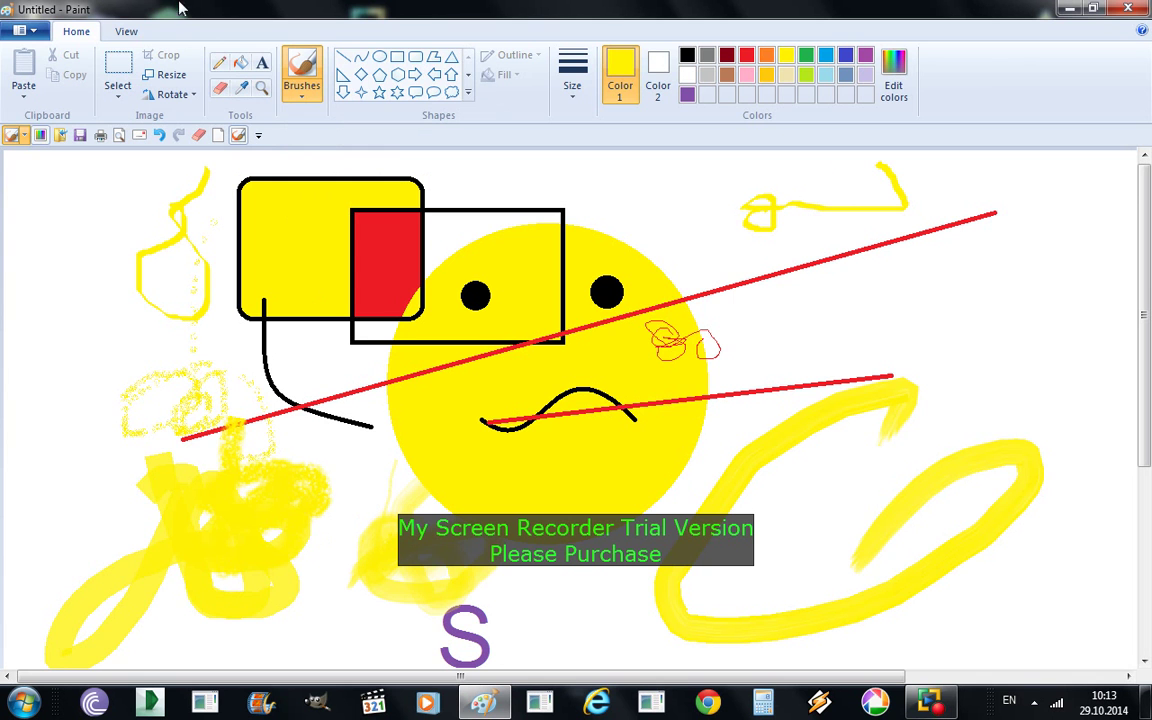
pyautogui.click(219, 63)
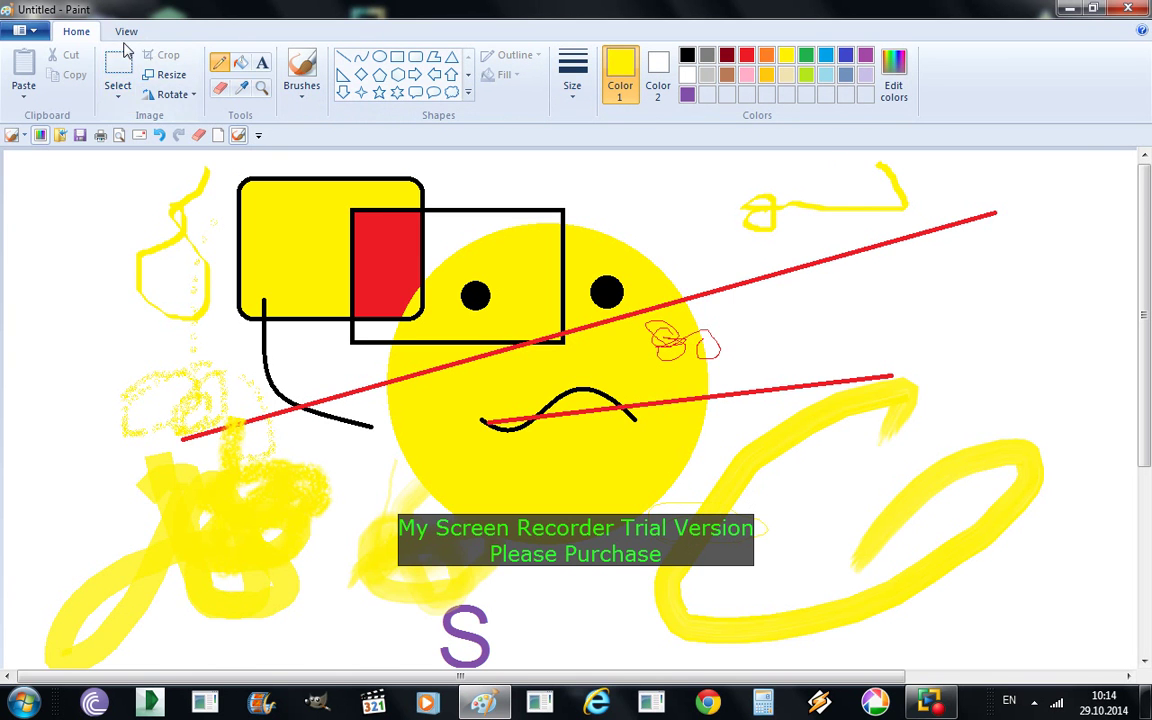
# Step: View the Resize and Skew options without changing them, and rotate the whole picture 180°
pyautogui.click(170, 76)
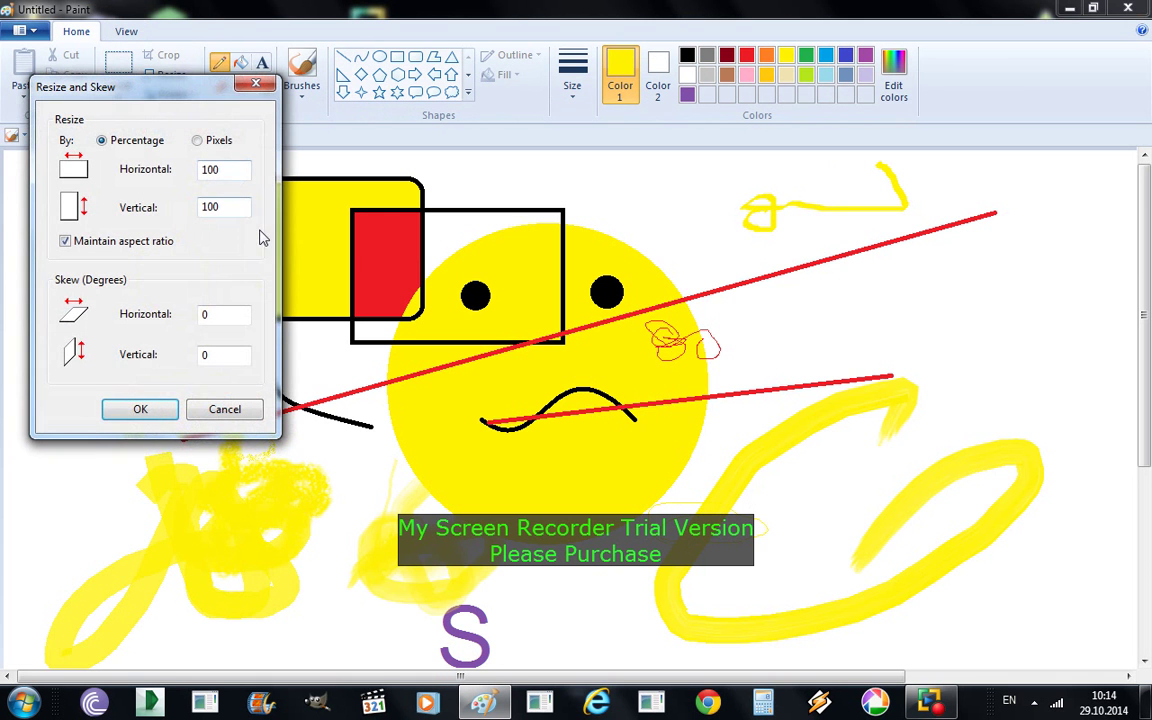
pyautogui.click(256, 85)
pyautogui.click(179, 99)
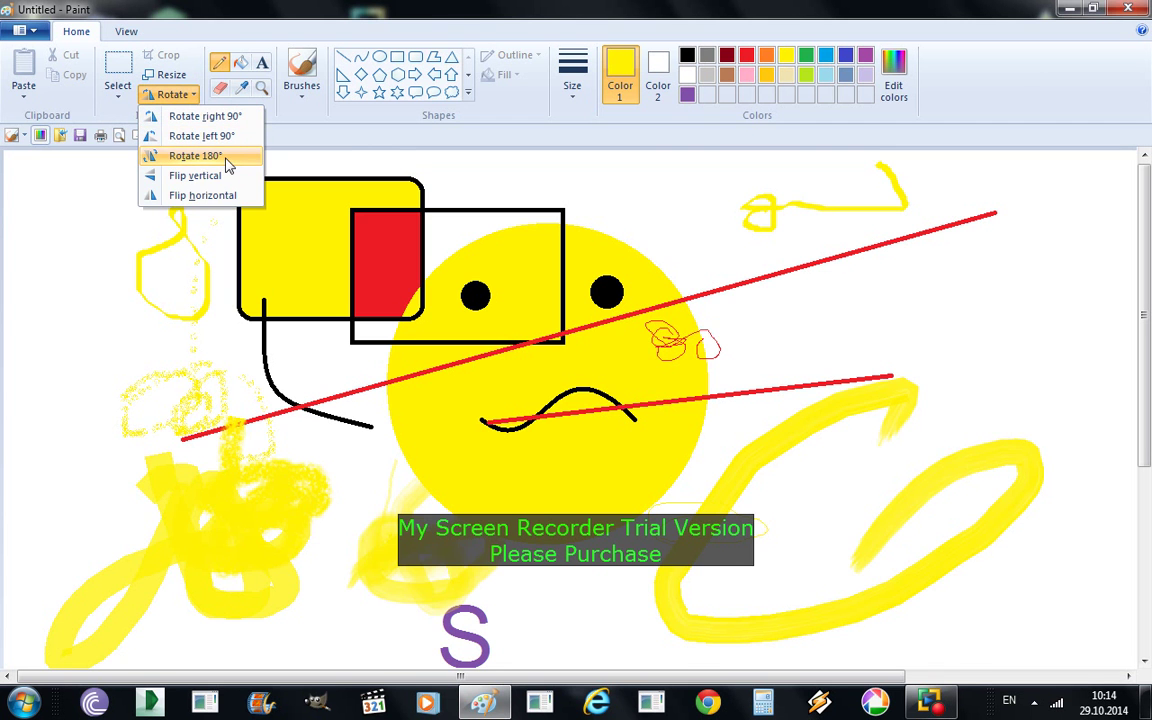
pyautogui.click(224, 156)
pyautogui.scroll(-3, 275, 184)
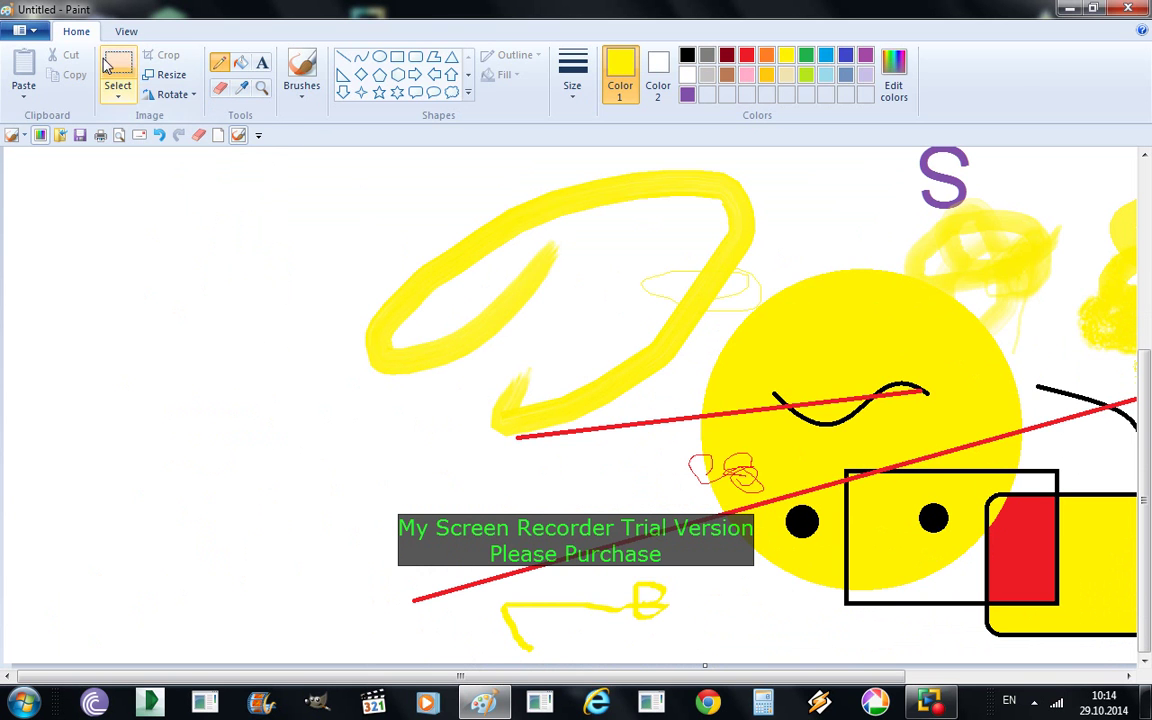
# Step: Show the status bar, gridlines and rulers around the canvas
pyautogui.click(137, 41)
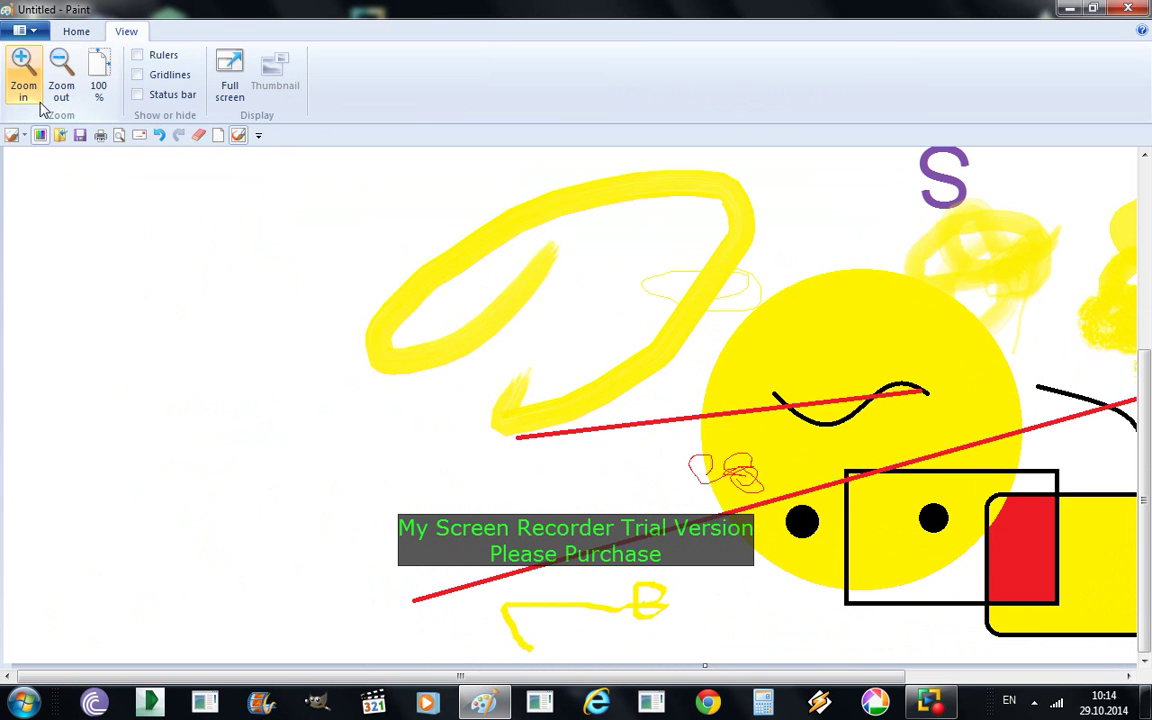
pyautogui.click(139, 95)
pyautogui.click(137, 75)
pyautogui.click(139, 55)
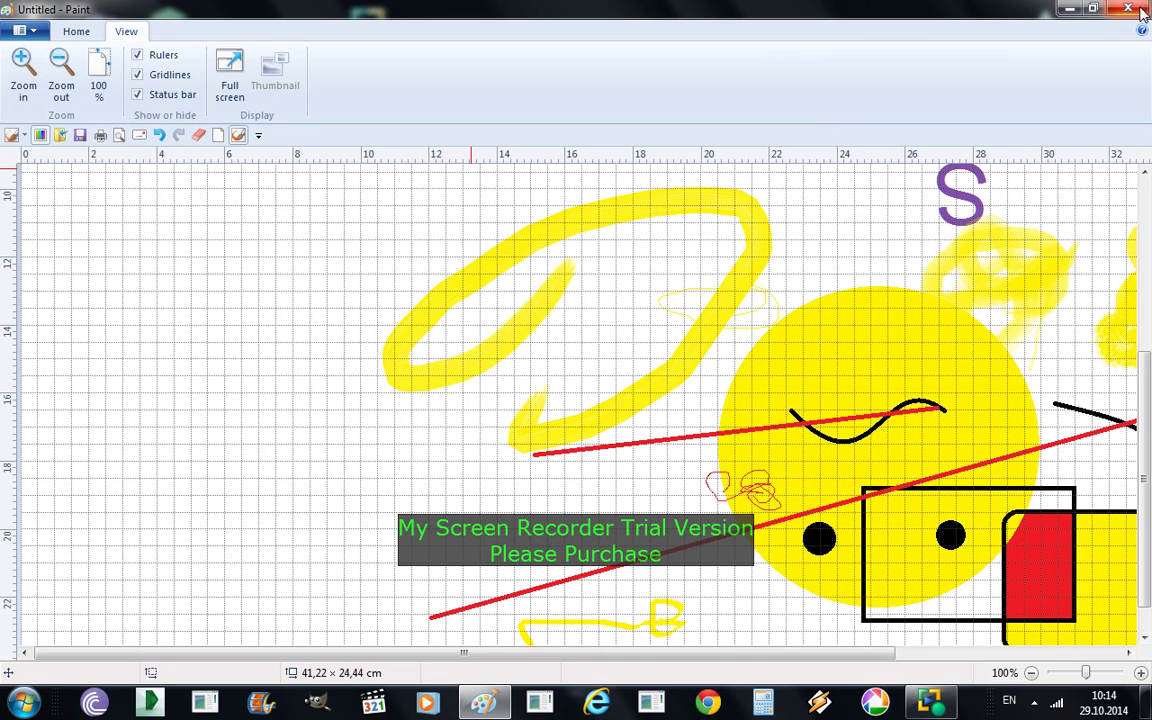
# Step: Save the picture to the Desktop as a PNG file named Untitled
pyautogui.click(24, 30)
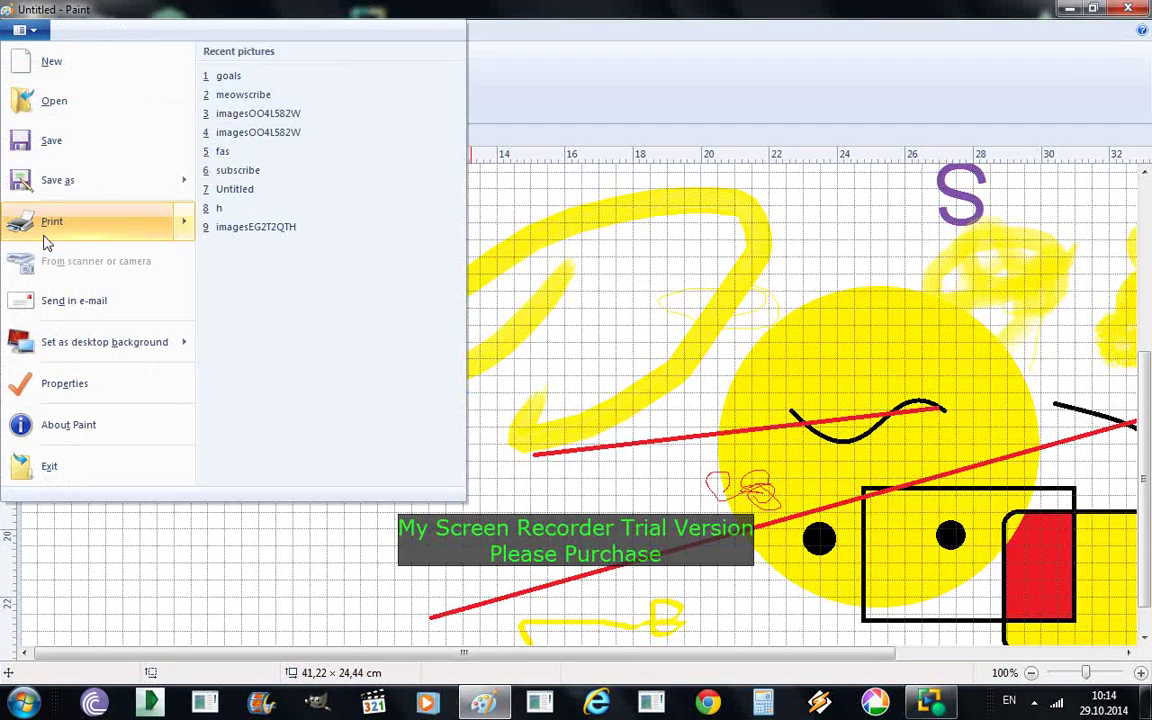
pyautogui.moveTo(72, 198)
pyautogui.click(316, 543)
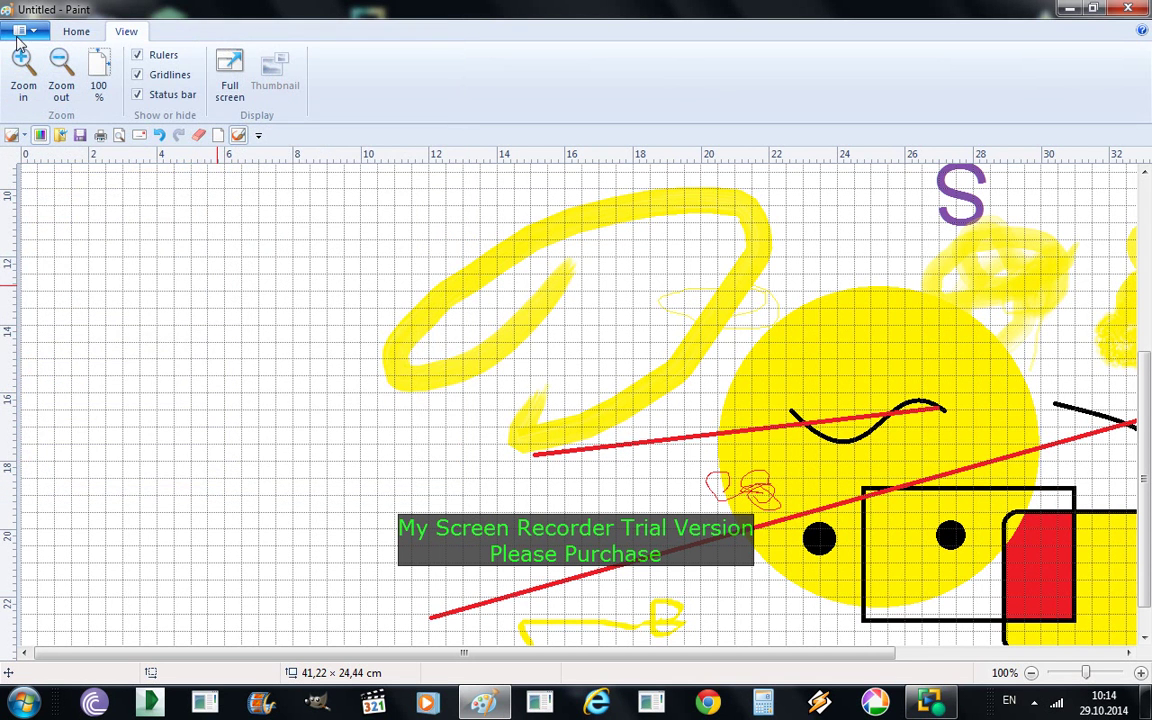
pyautogui.click(19, 31)
pyautogui.moveTo(110, 175)
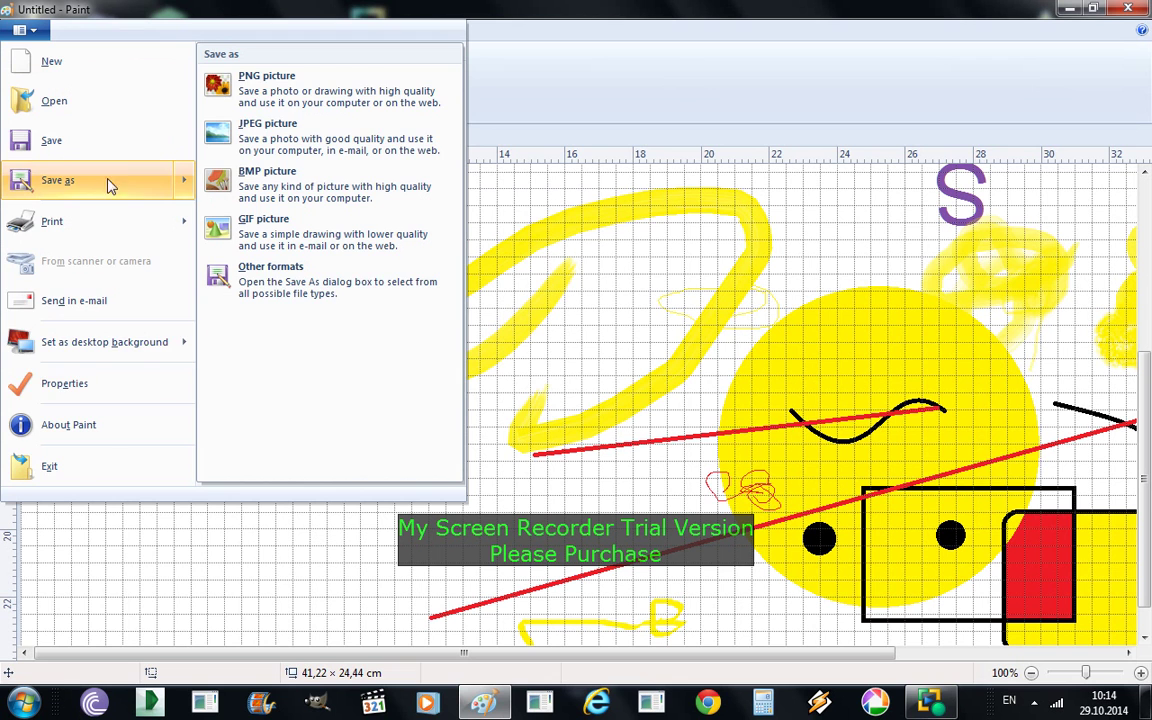
pyautogui.press('Escape')
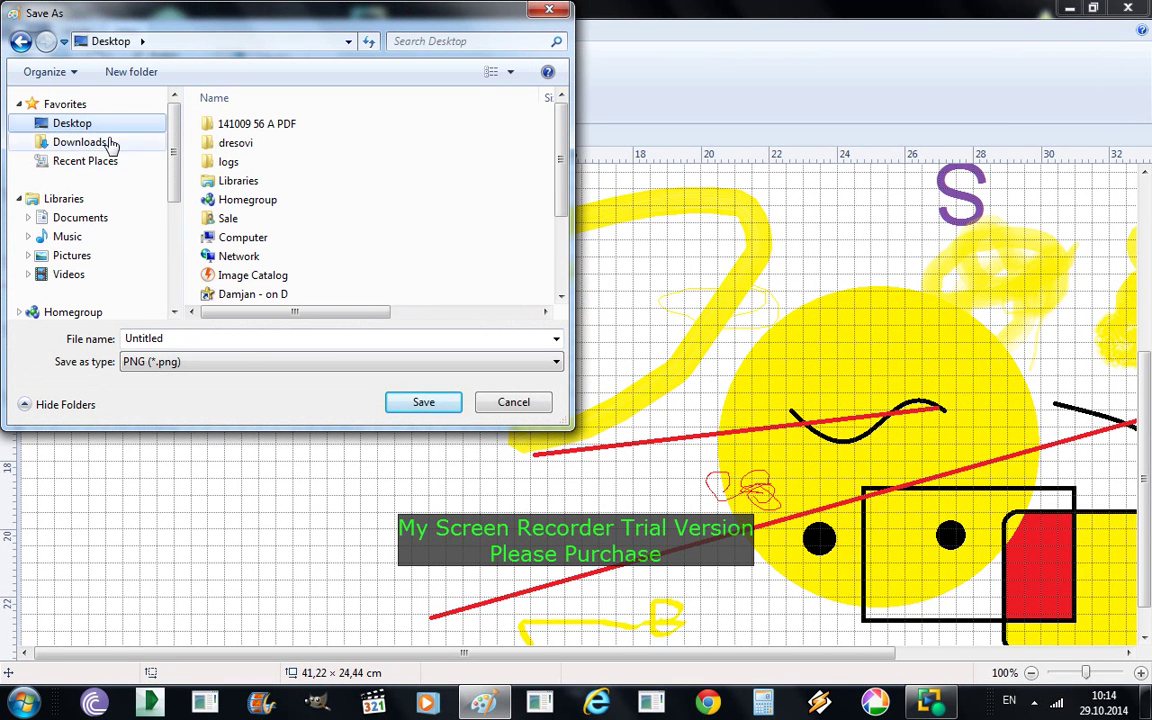
pyautogui.click(424, 402)
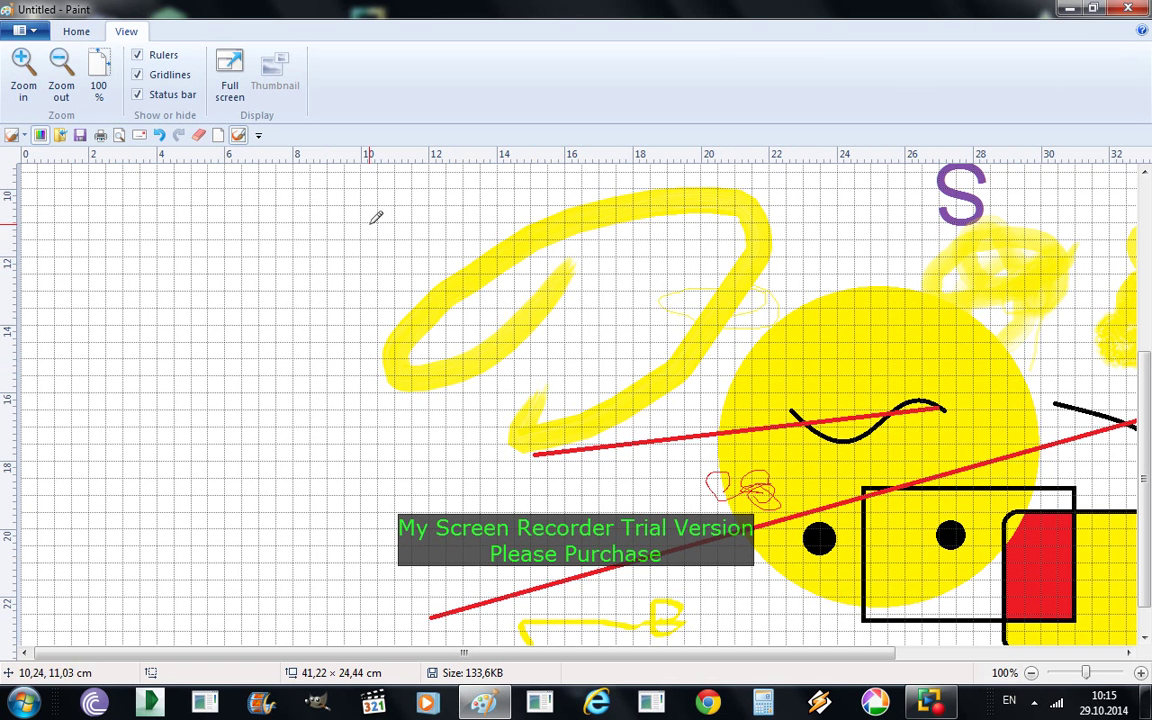
# Step: Close Paint and switch to the My Screen Recorder window
pyautogui.click(1124, 8)
pyautogui.moveTo(940, 708)
pyautogui.click(944, 648)
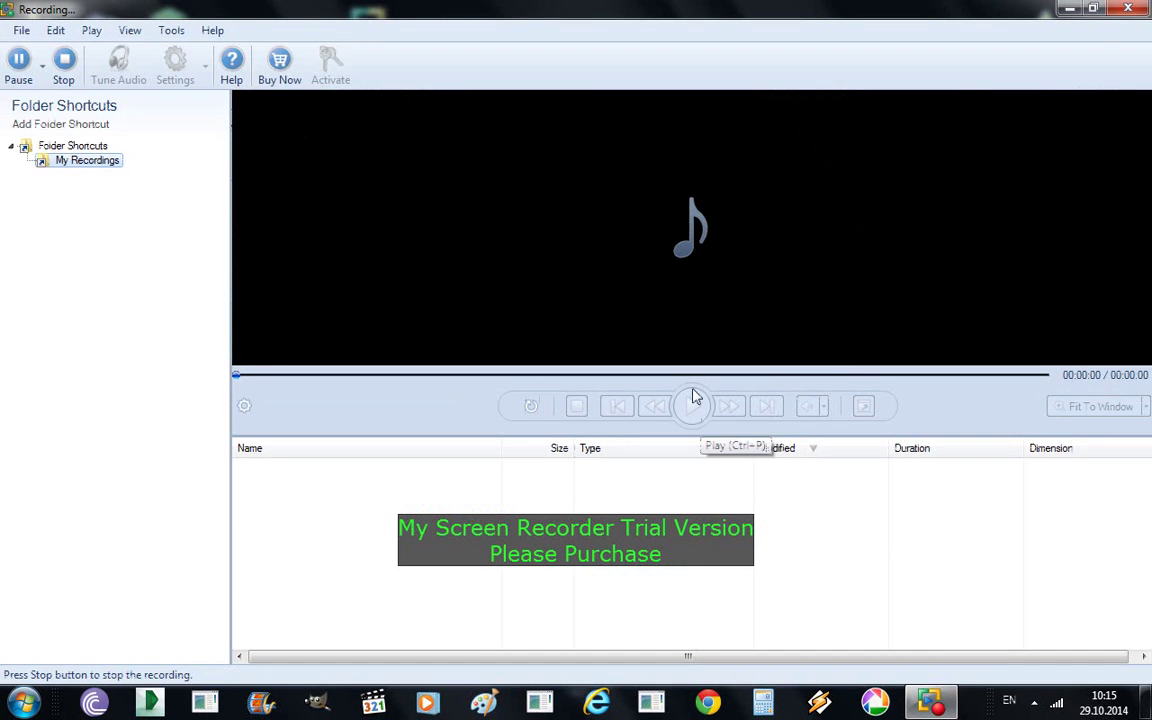